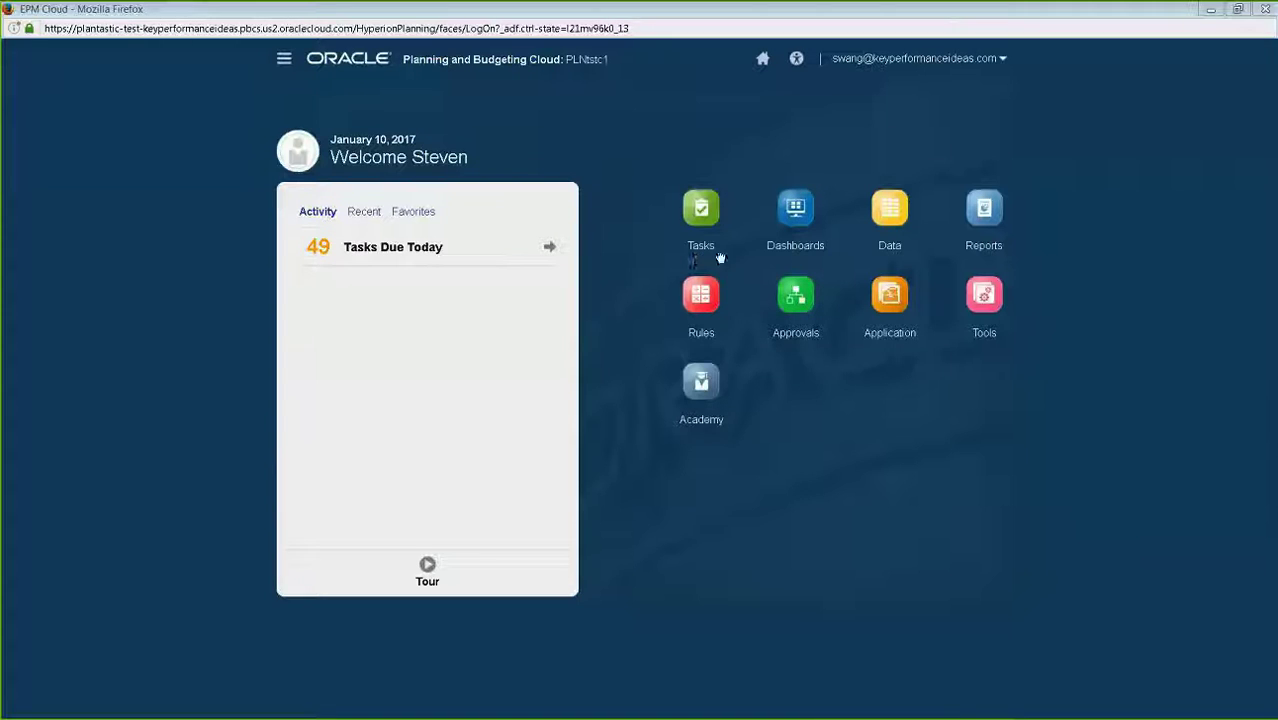
- Open the Valid Intersections setup page from the Application menu
{"action": "left_click", "coordinate": [891, 332]}
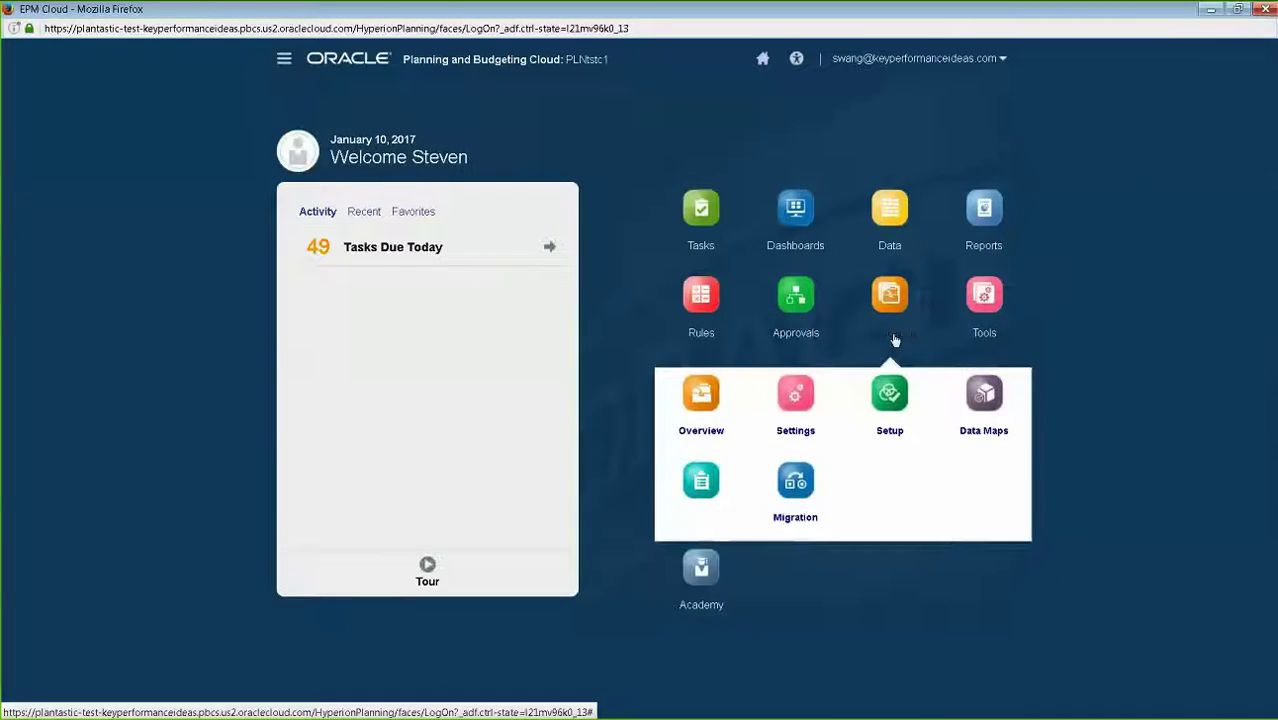
{"action": "left_click", "coordinate": [891, 396]}
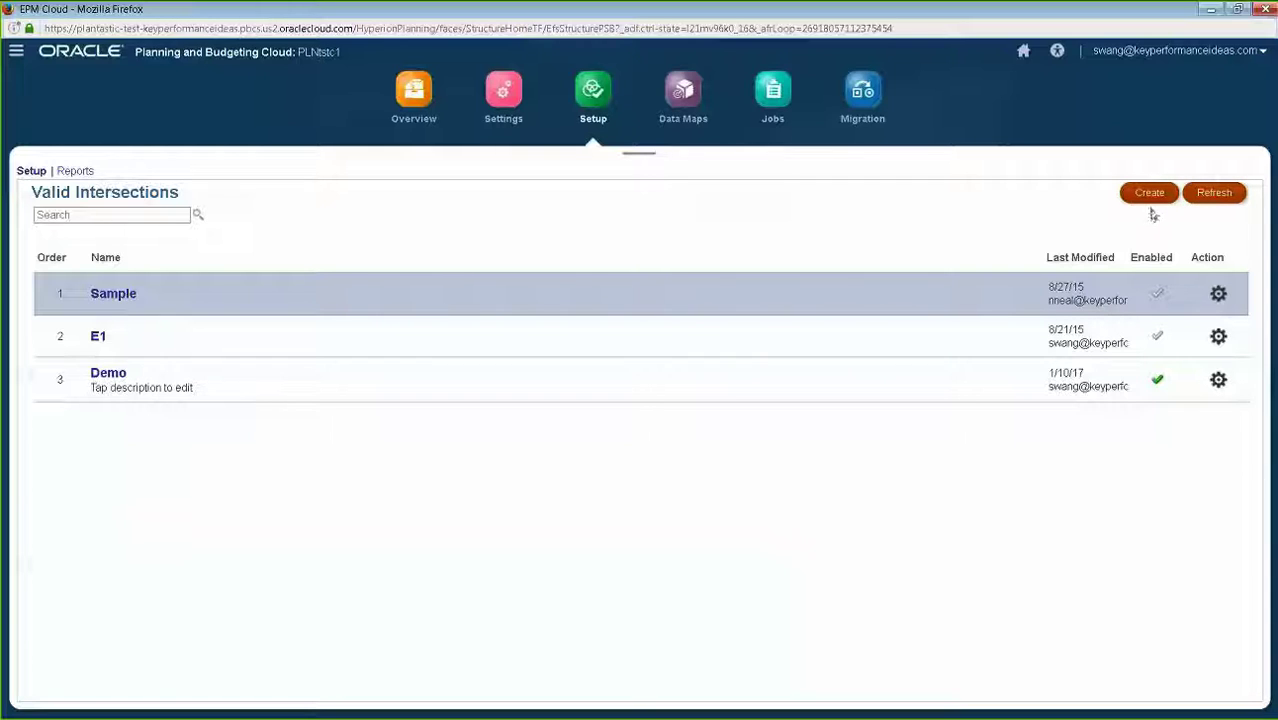
- Create a new valid intersection and rename it from Untitled Intersection to Sample
{"action": "left_click", "coordinate": [1156, 202]}
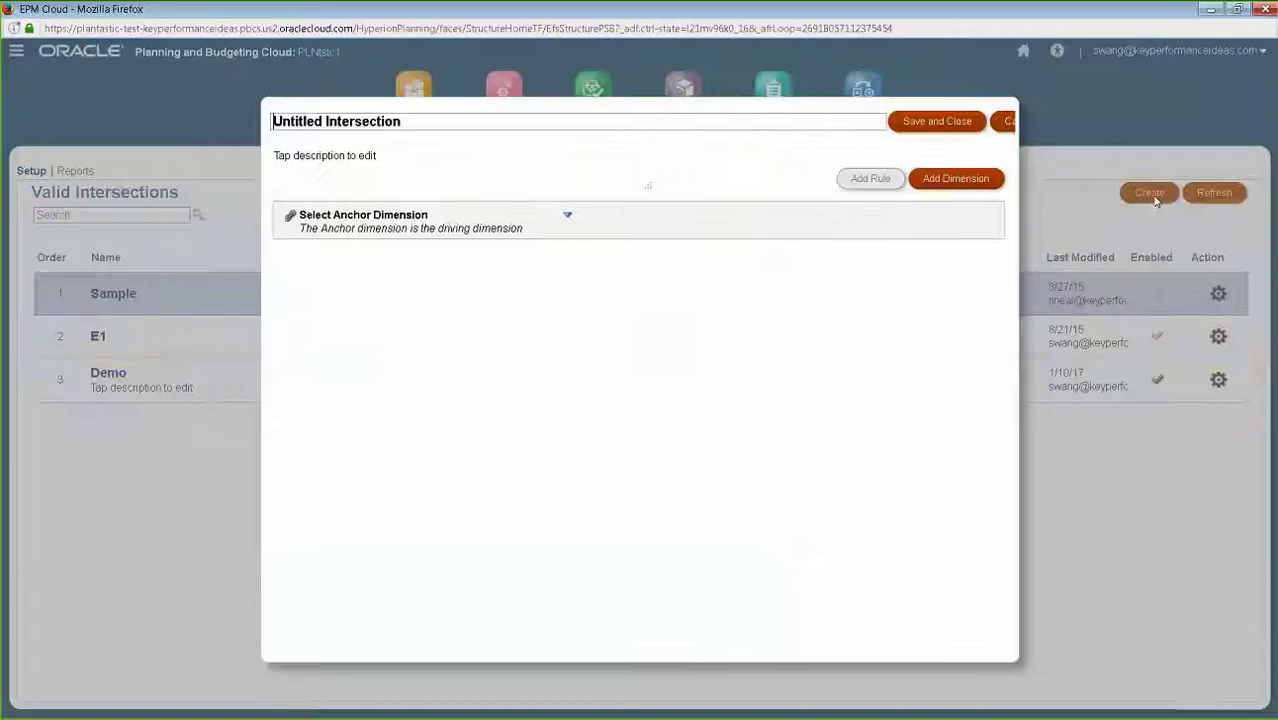
{"action": "left_click_drag", "start_coordinate": [455, 116], "coordinate": [268, 121]}
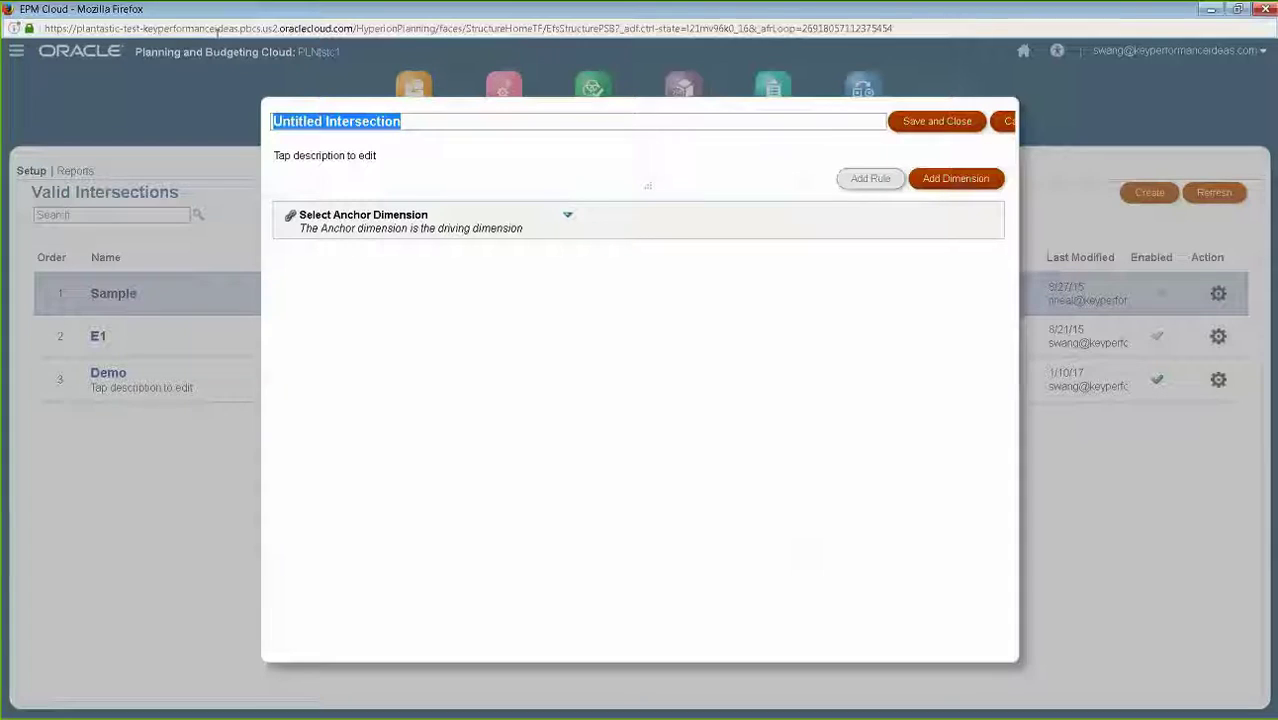
{"action": "type", "text": "Sample"}
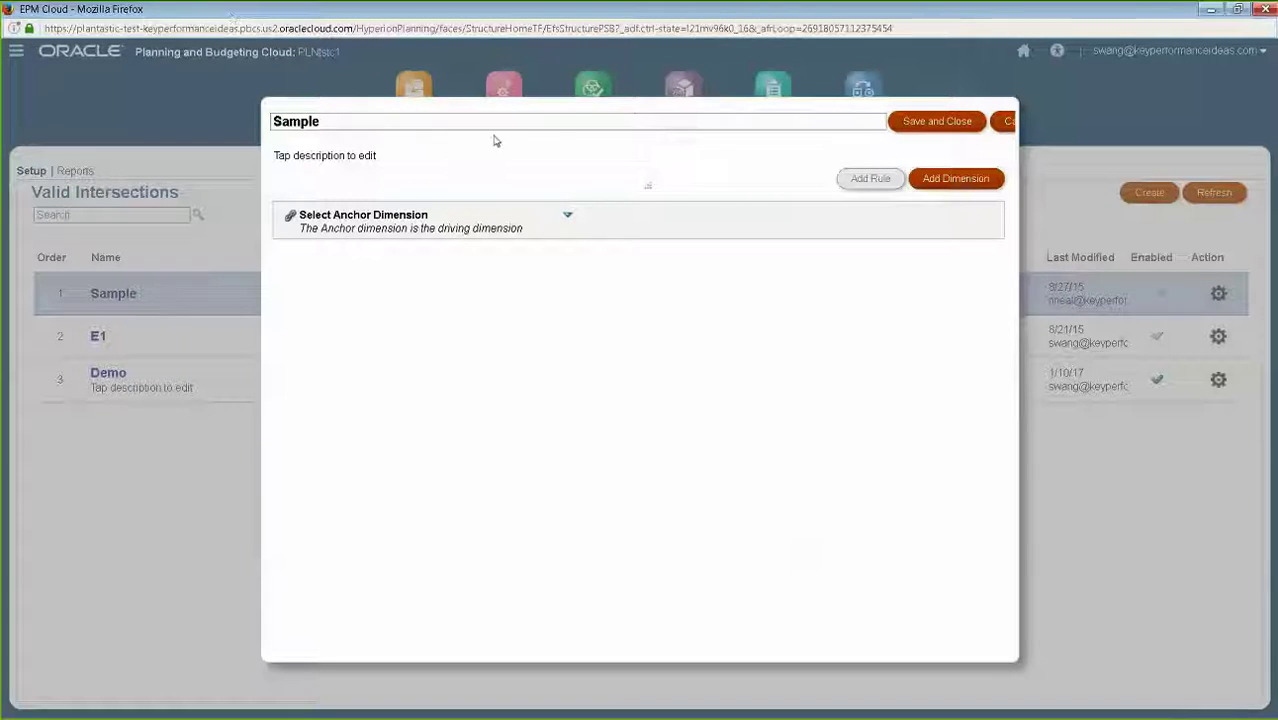
{"action": "left_click", "coordinate": [567, 216]}
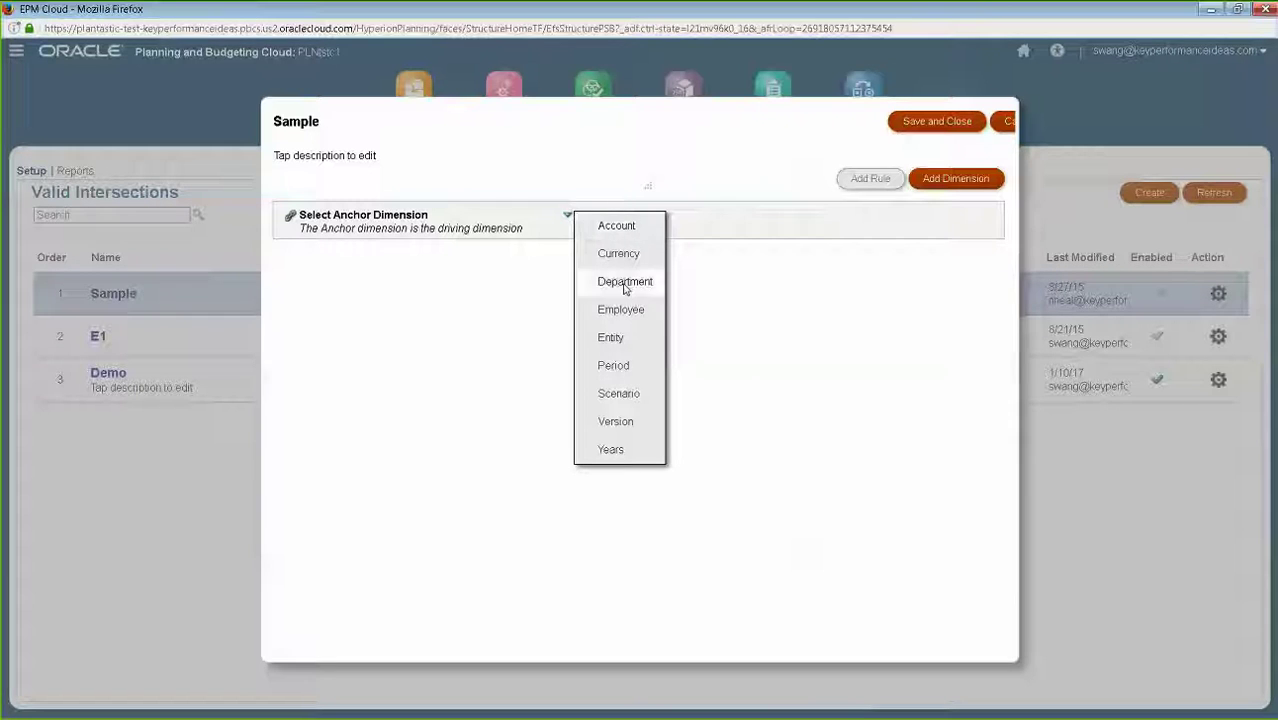
- Anchor the intersection on Entity, add Department as a dimension, and add one rule row
{"action": "left_click", "coordinate": [618, 338]}
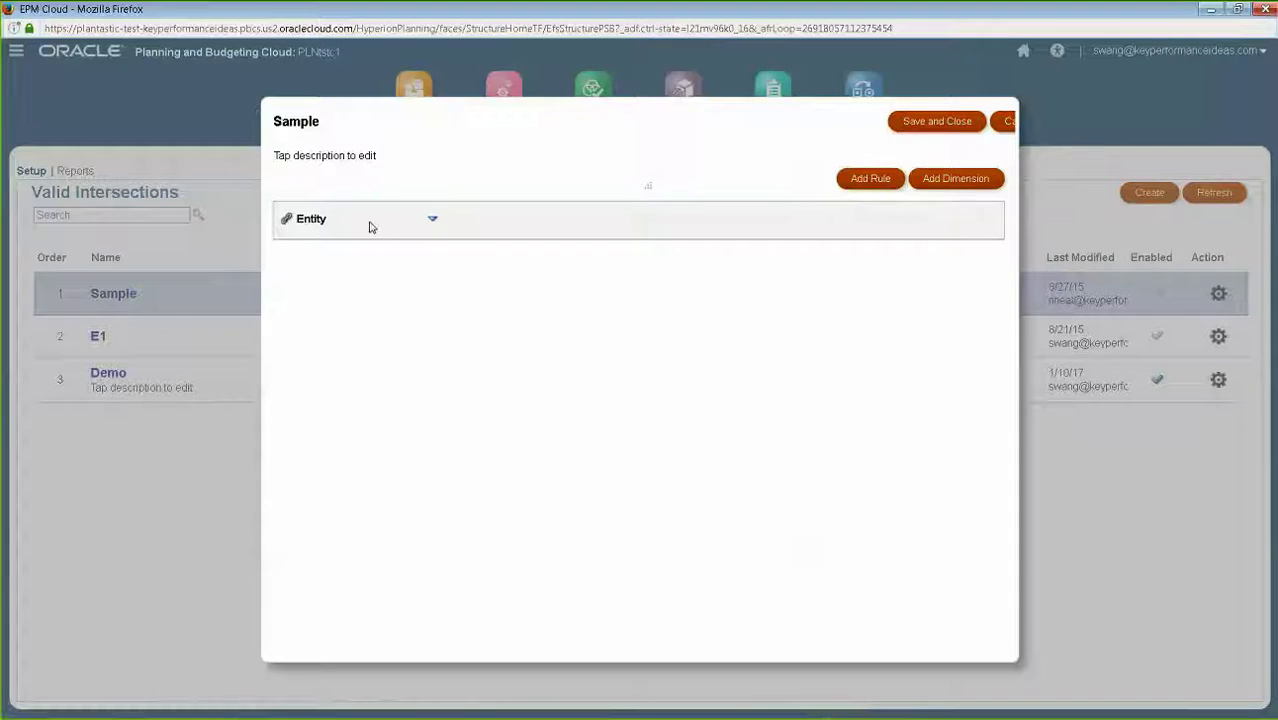
{"action": "left_click", "coordinate": [953, 184]}
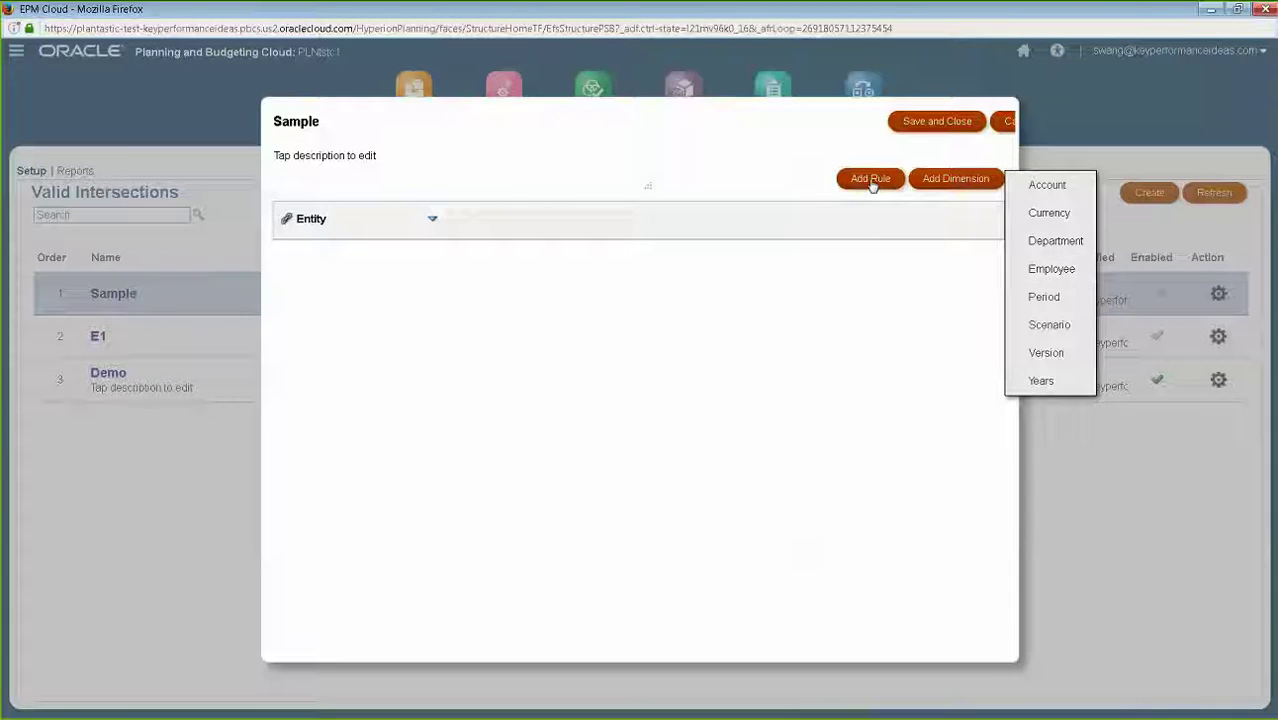
{"action": "left_click", "coordinate": [1041, 246]}
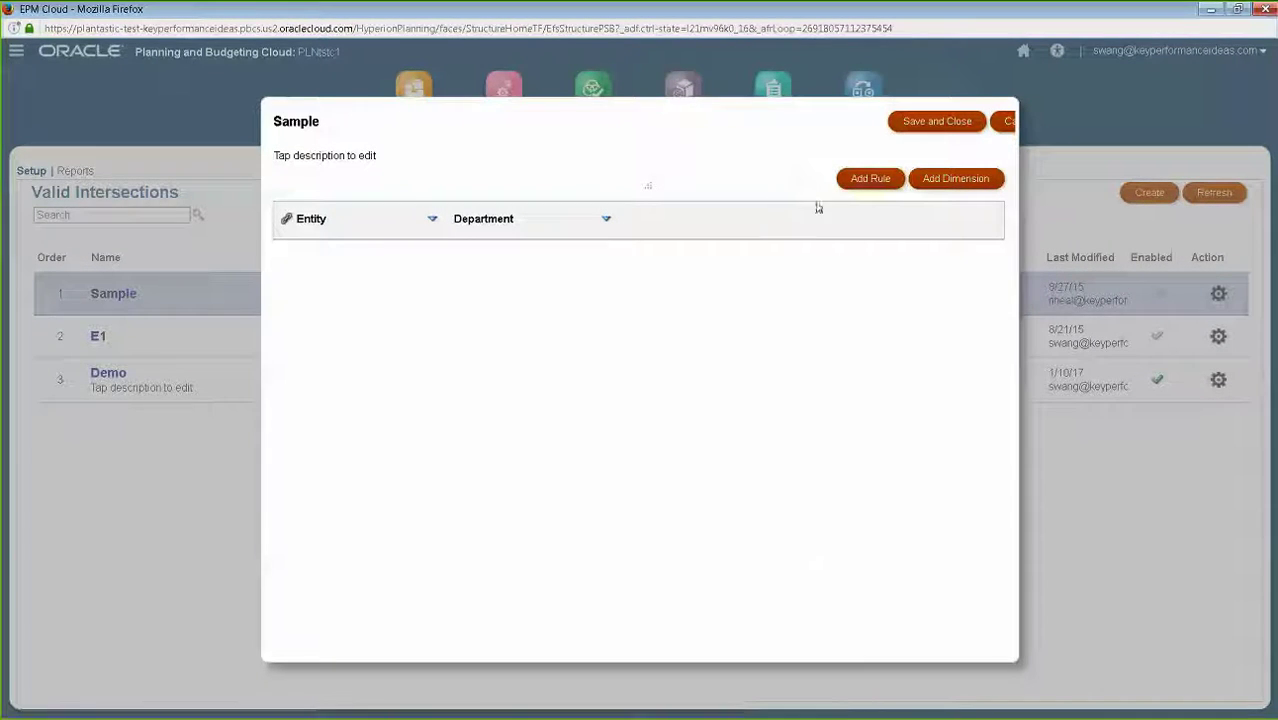
{"action": "left_click", "coordinate": [852, 184]}
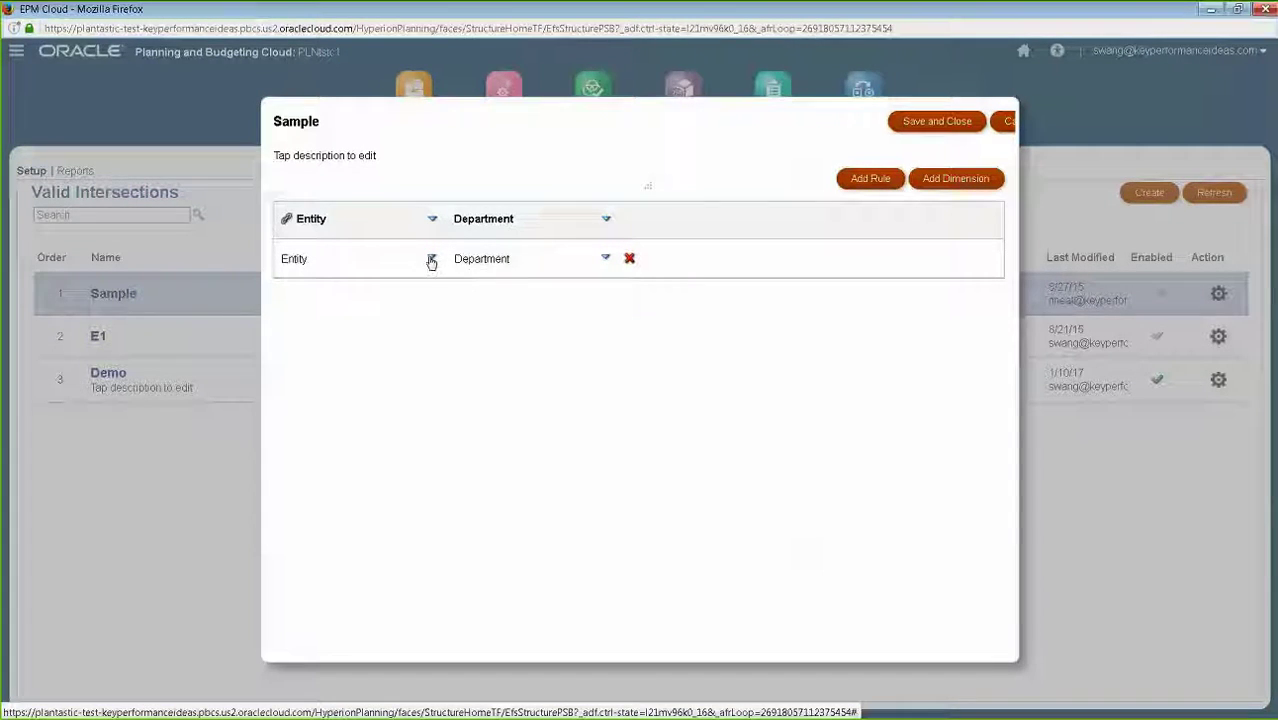
- Pick Brazil under Total_Entity > All_Entities > South_America as the rule's Entity member
{"action": "left_click", "coordinate": [431, 261]}
{"action": "left_click", "coordinate": [458, 266]}
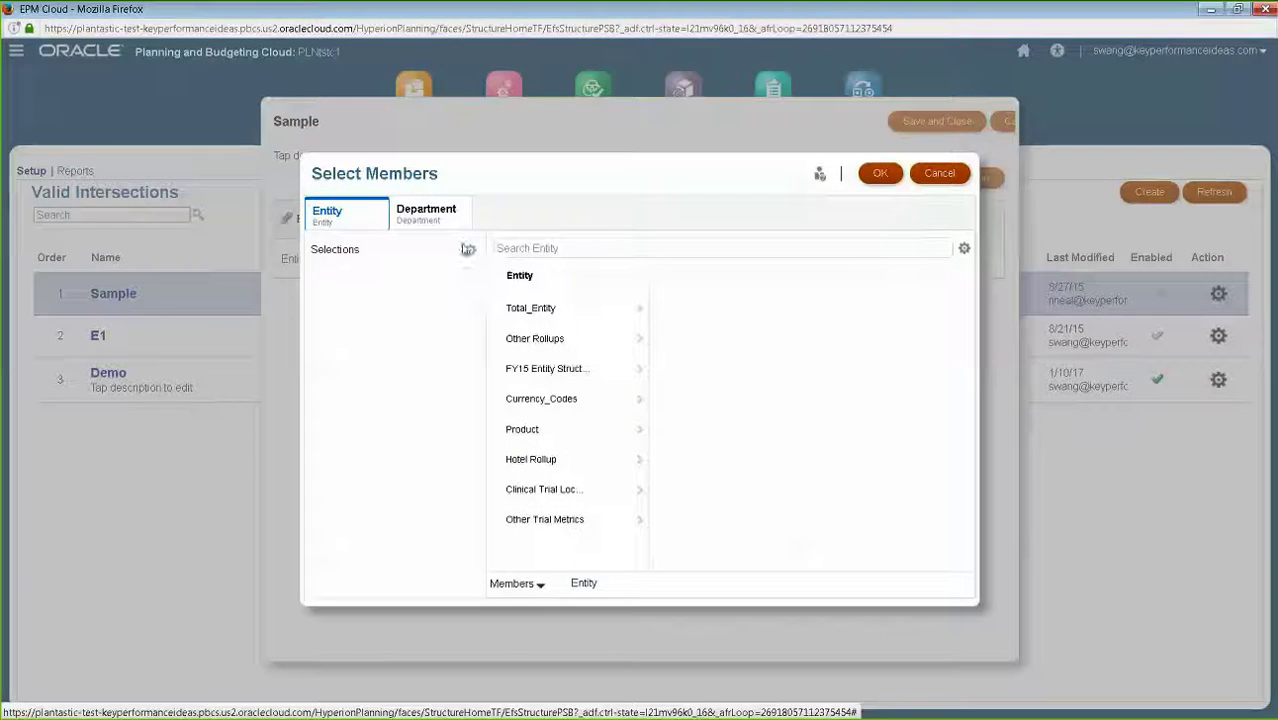
{"action": "left_click", "coordinate": [558, 310]}
{"action": "left_click", "coordinate": [700, 309]}
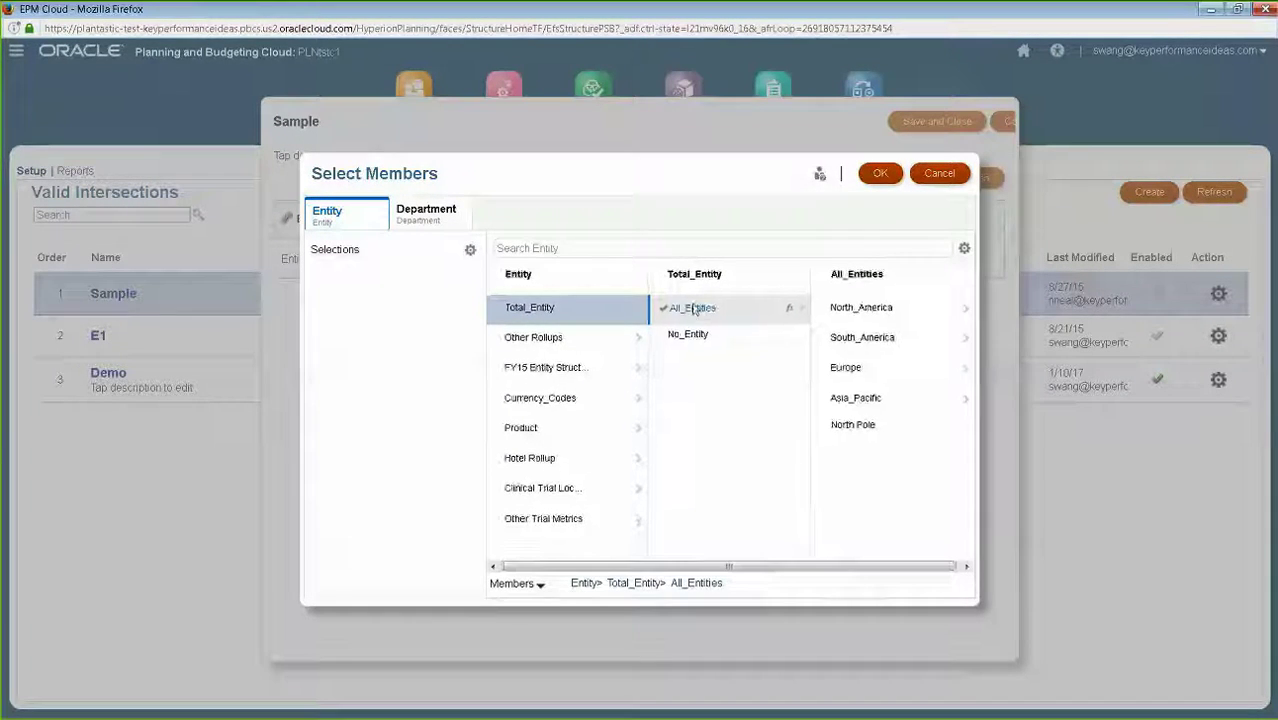
{"action": "left_click", "coordinate": [880, 337]}
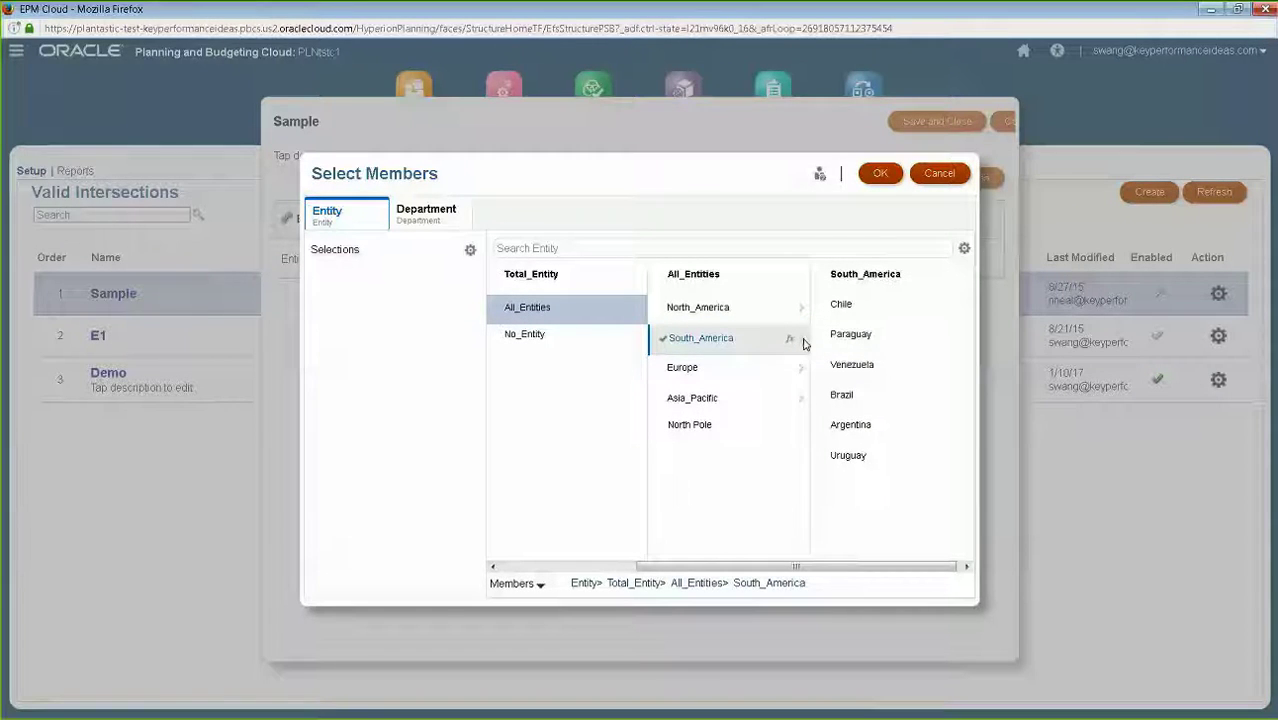
{"action": "left_click", "coordinate": [858, 400]}
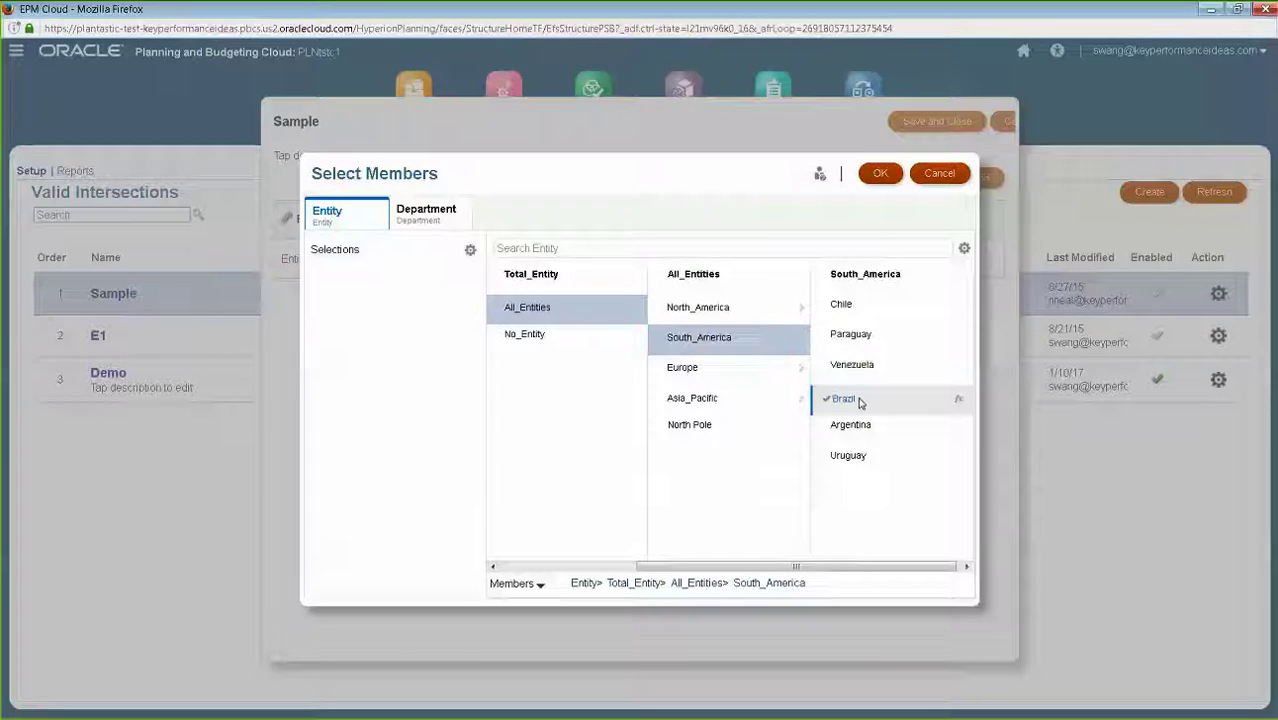
{"action": "left_click", "coordinate": [879, 178]}
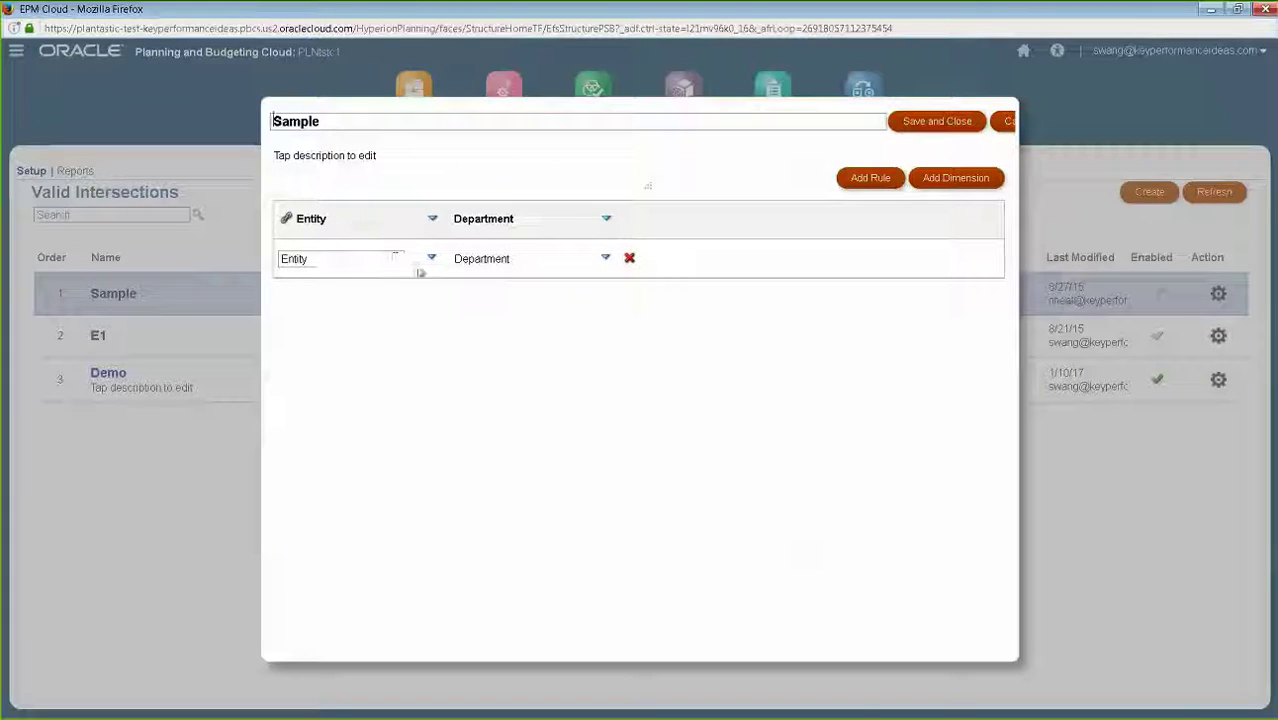
- Reselect Brazil in the member selector to confirm it as the Entity member
{"action": "left_click", "coordinate": [432, 259]}
{"action": "left_click", "coordinate": [456, 265]}
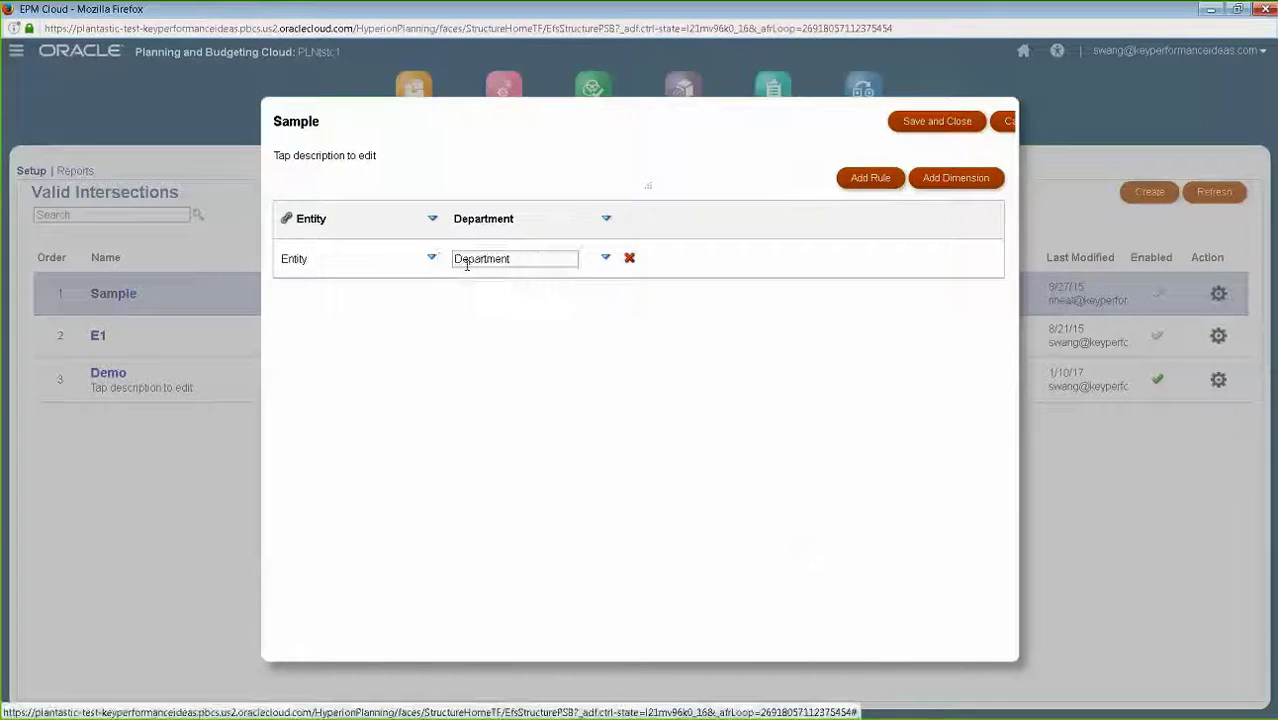
{"action": "left_click", "coordinate": [625, 311]}
{"action": "left_click", "coordinate": [727, 314]}
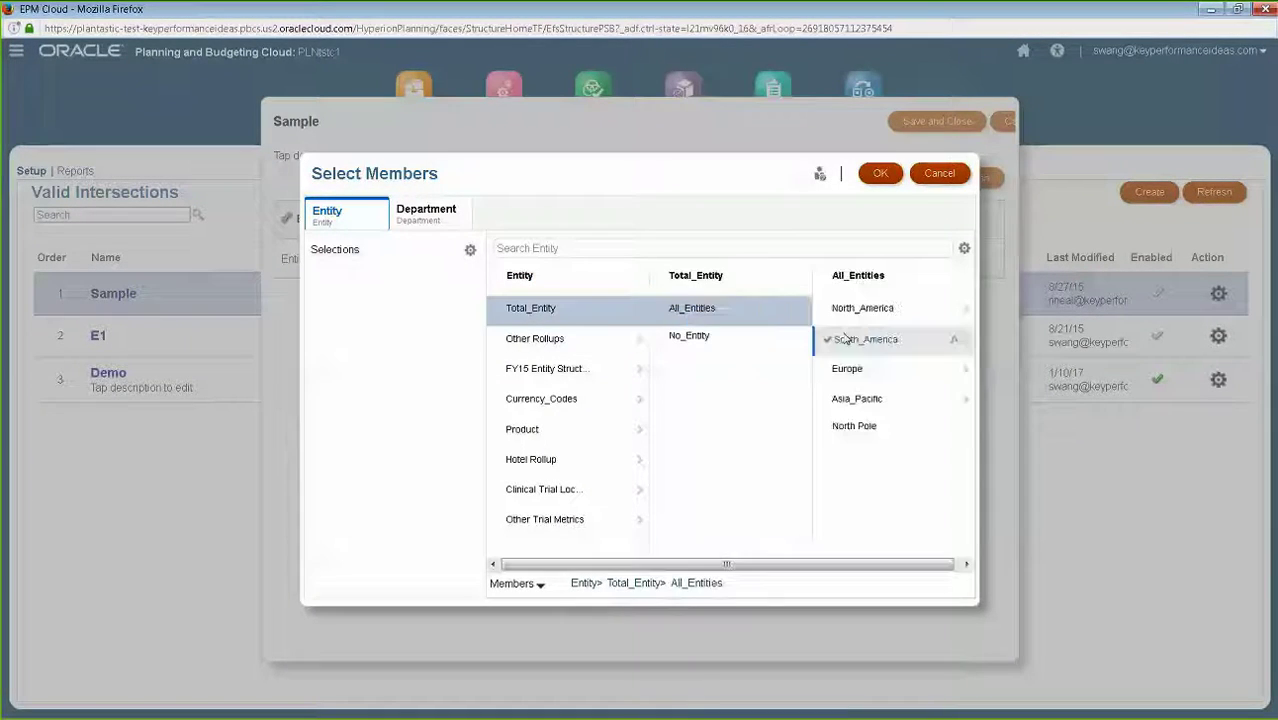
{"action": "left_click", "coordinate": [867, 341]}
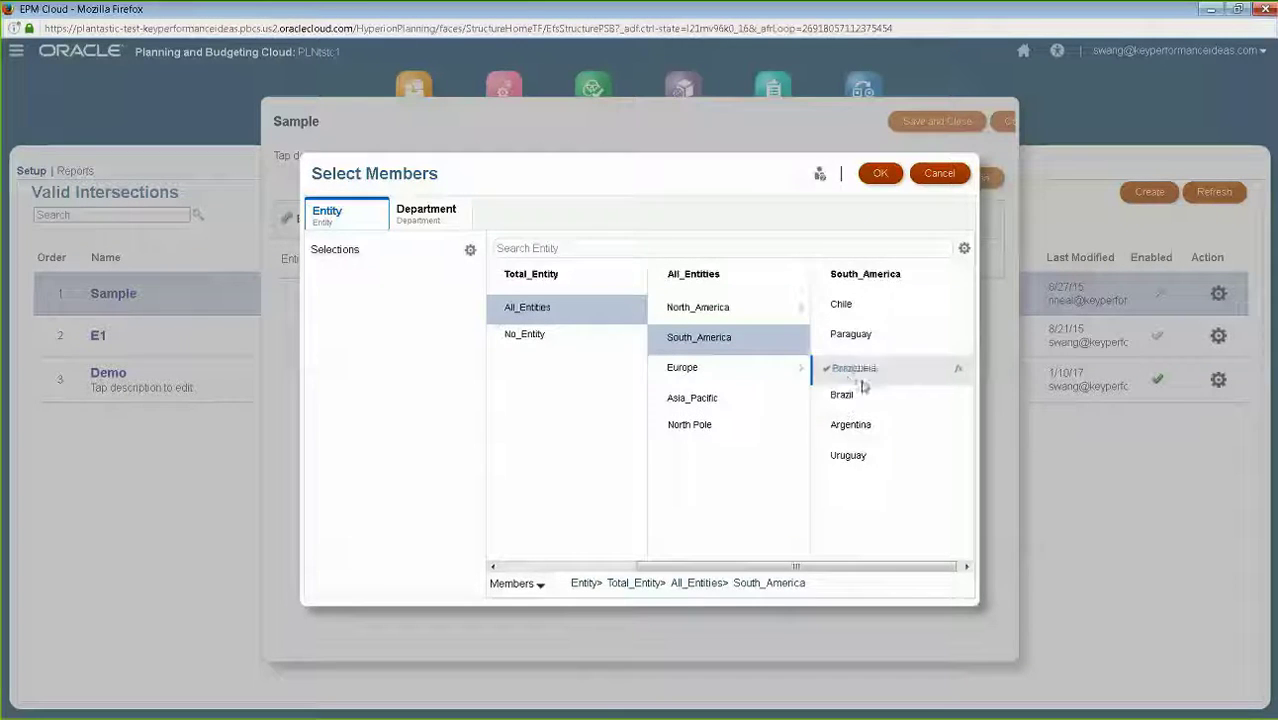
{"action": "left_click", "coordinate": [828, 400]}
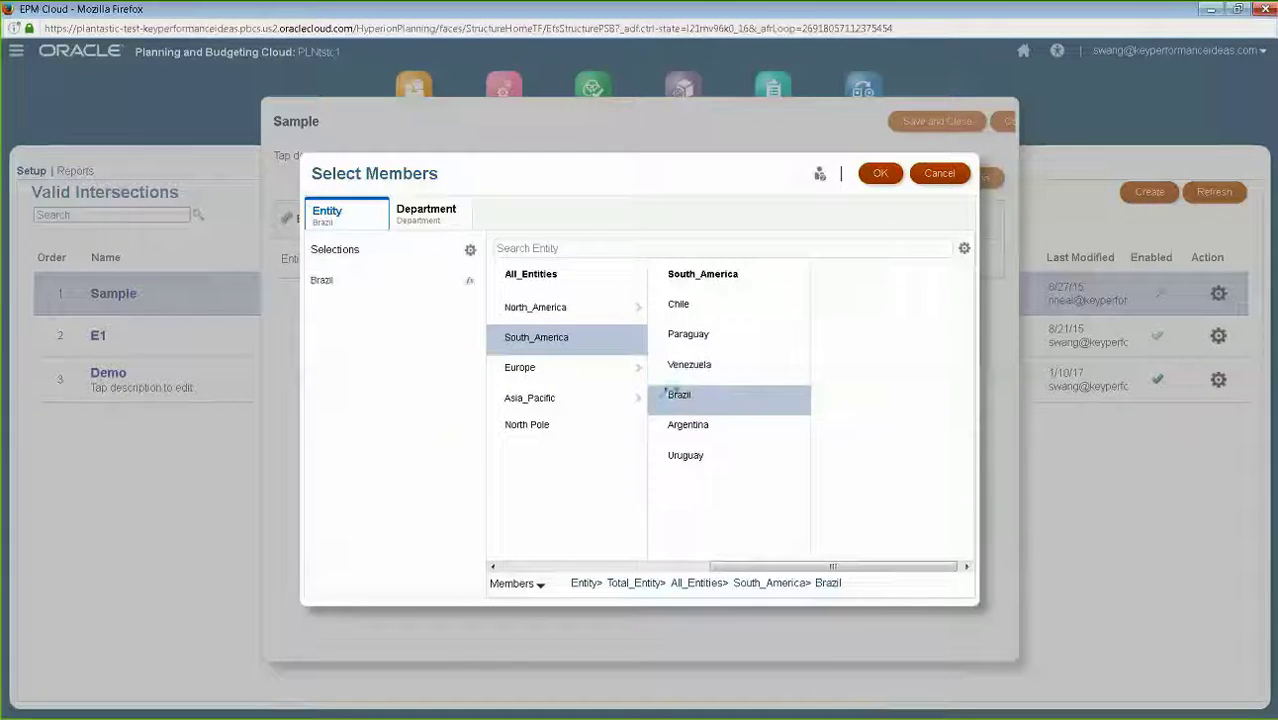
{"action": "left_click", "coordinate": [890, 177]}
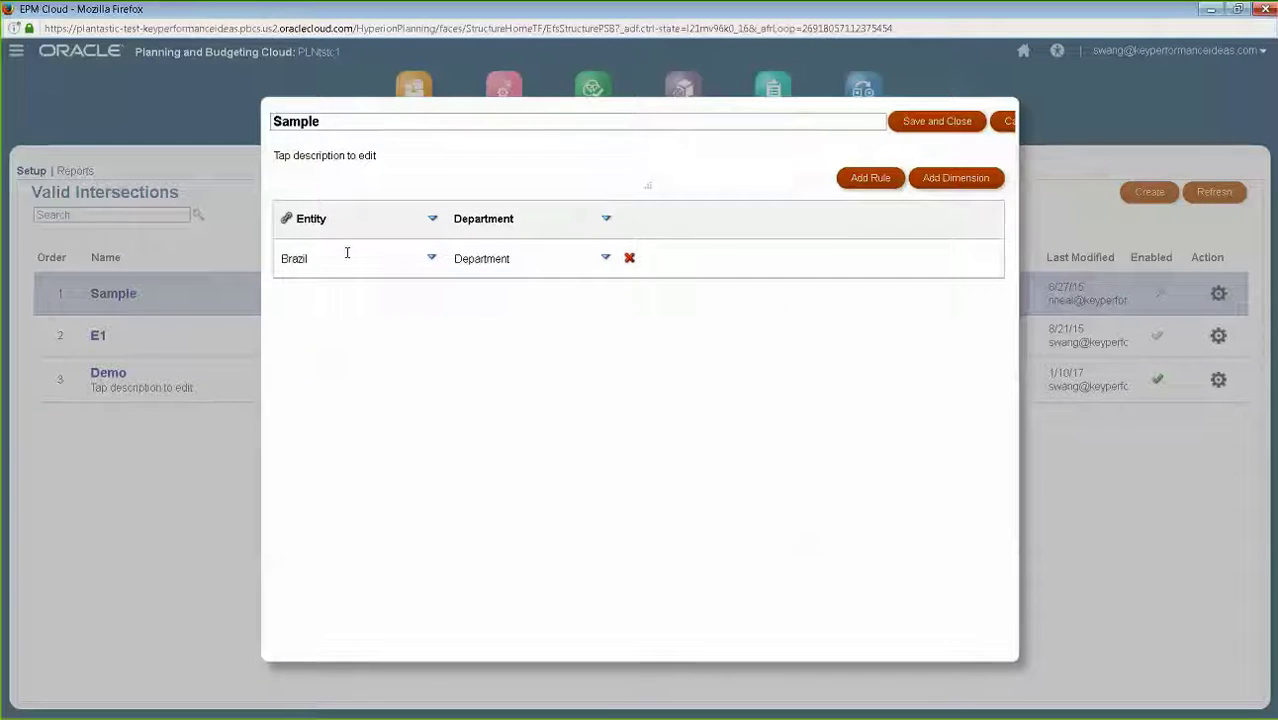
- Pick Advertising under Sales_Marketing > Marketing as the rule's Department member
{"action": "left_click", "coordinate": [607, 262]}
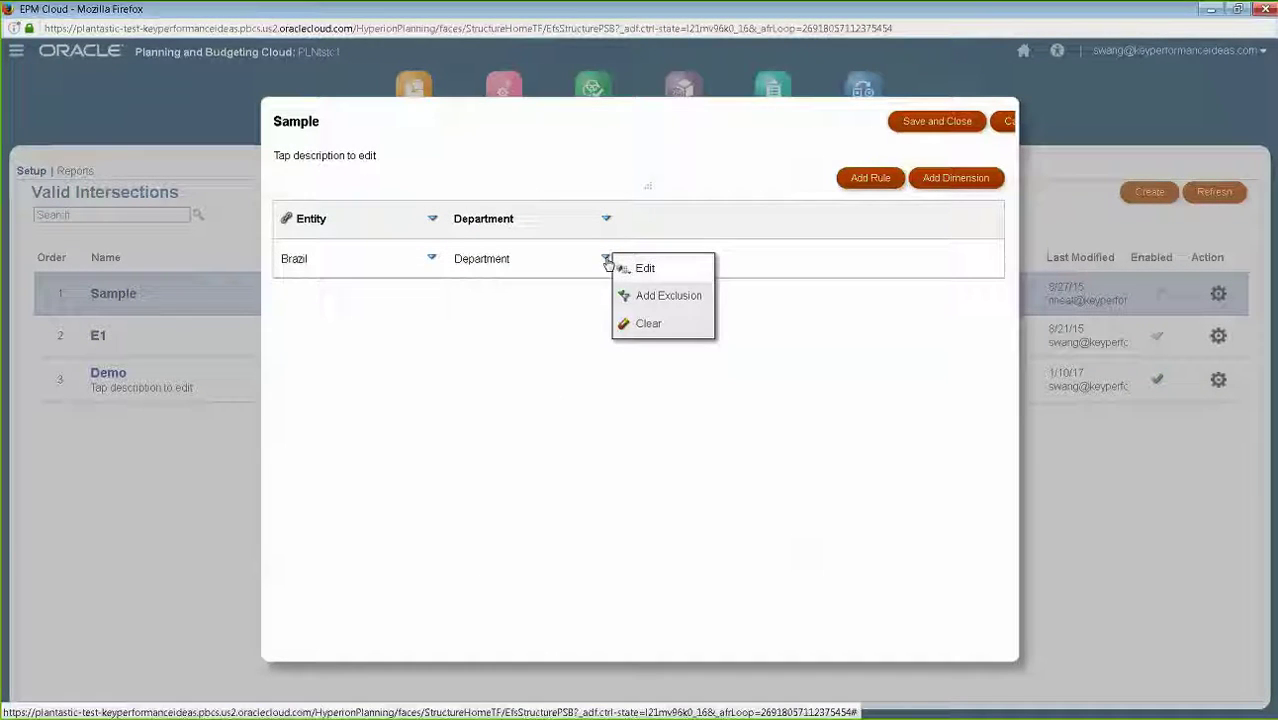
{"action": "left_click", "coordinate": [636, 266]}
{"action": "left_click", "coordinate": [636, 310]}
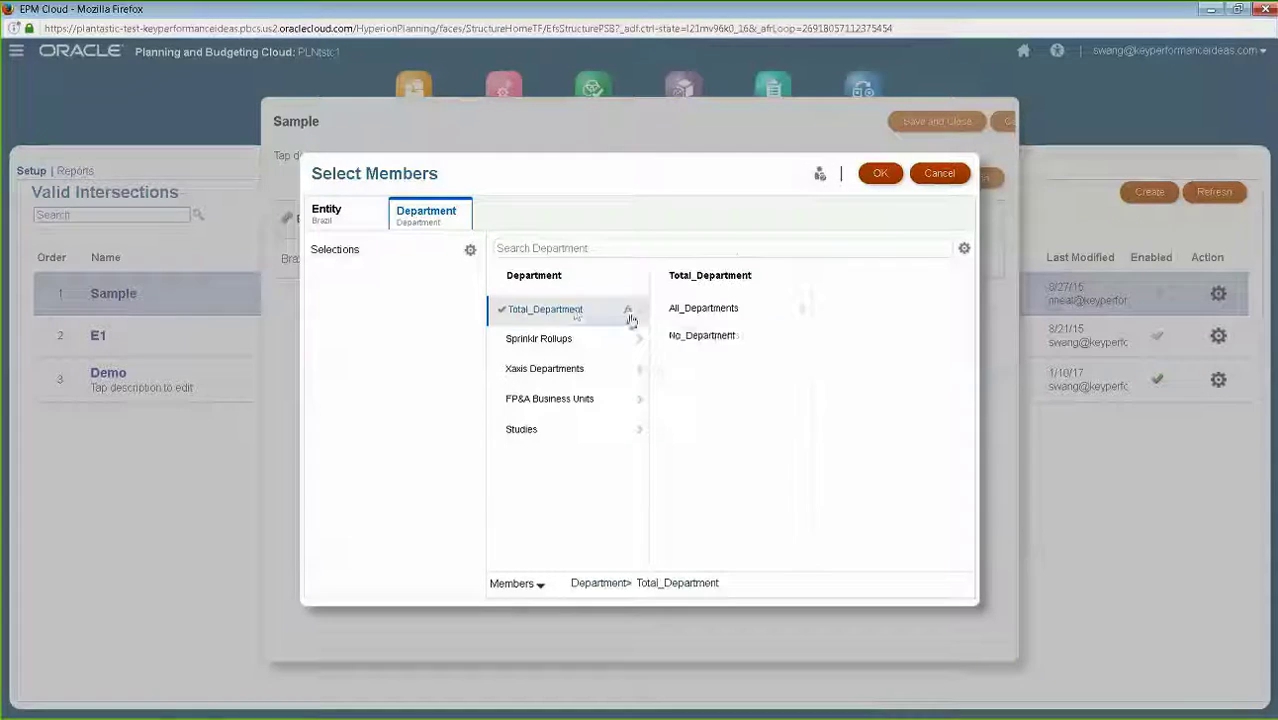
{"action": "left_click", "coordinate": [745, 311]}
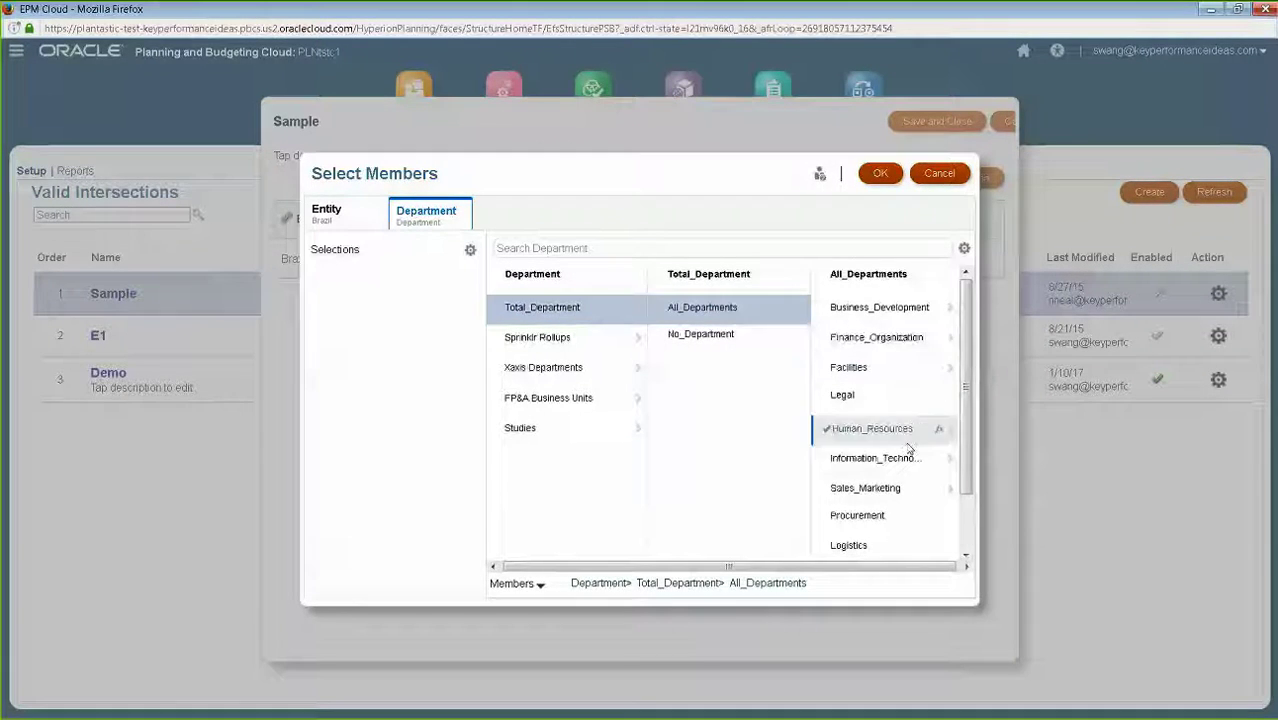
{"action": "left_click", "coordinate": [862, 488]}
{"action": "left_click", "coordinate": [870, 308]}
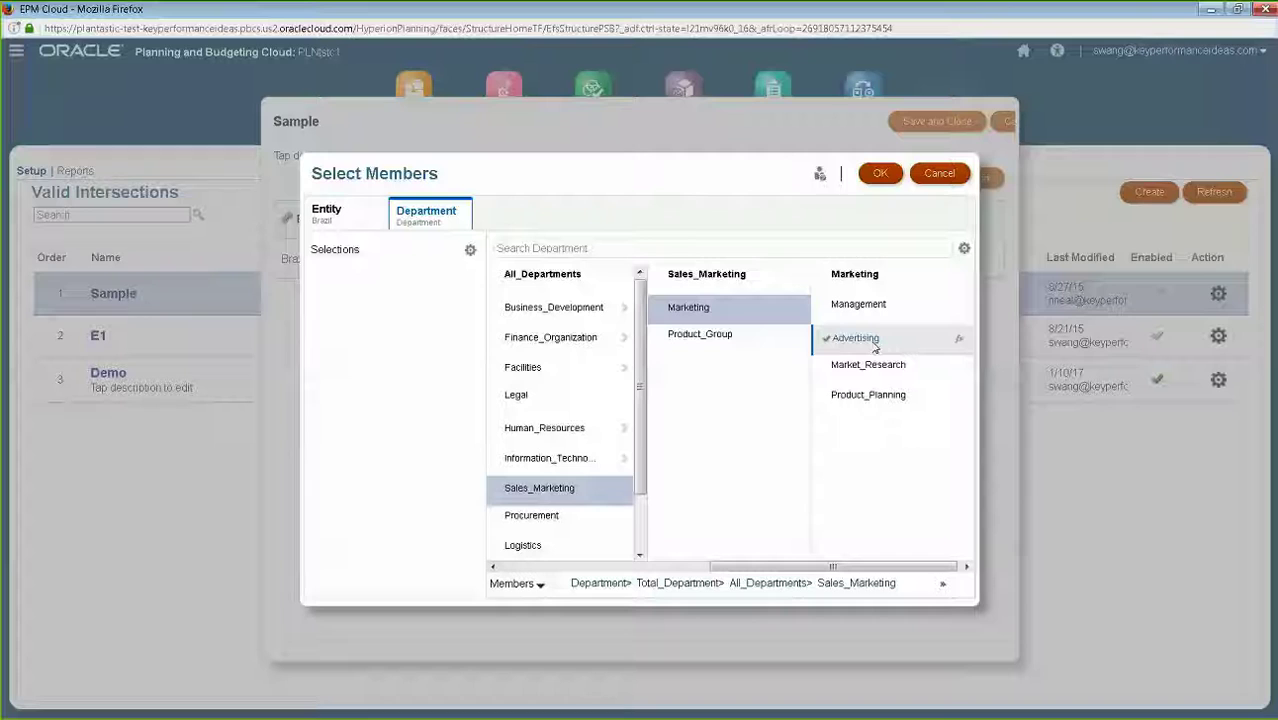
{"action": "left_click", "coordinate": [875, 340]}
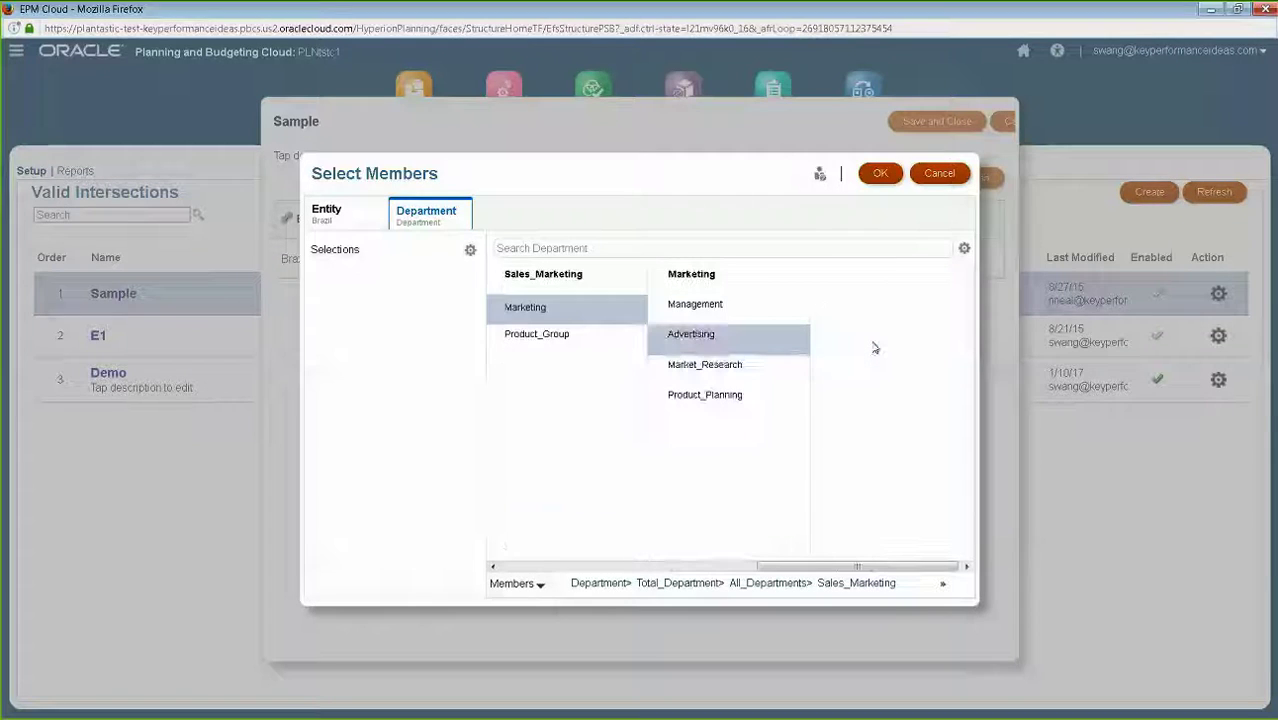
{"action": "left_click", "coordinate": [868, 175]}
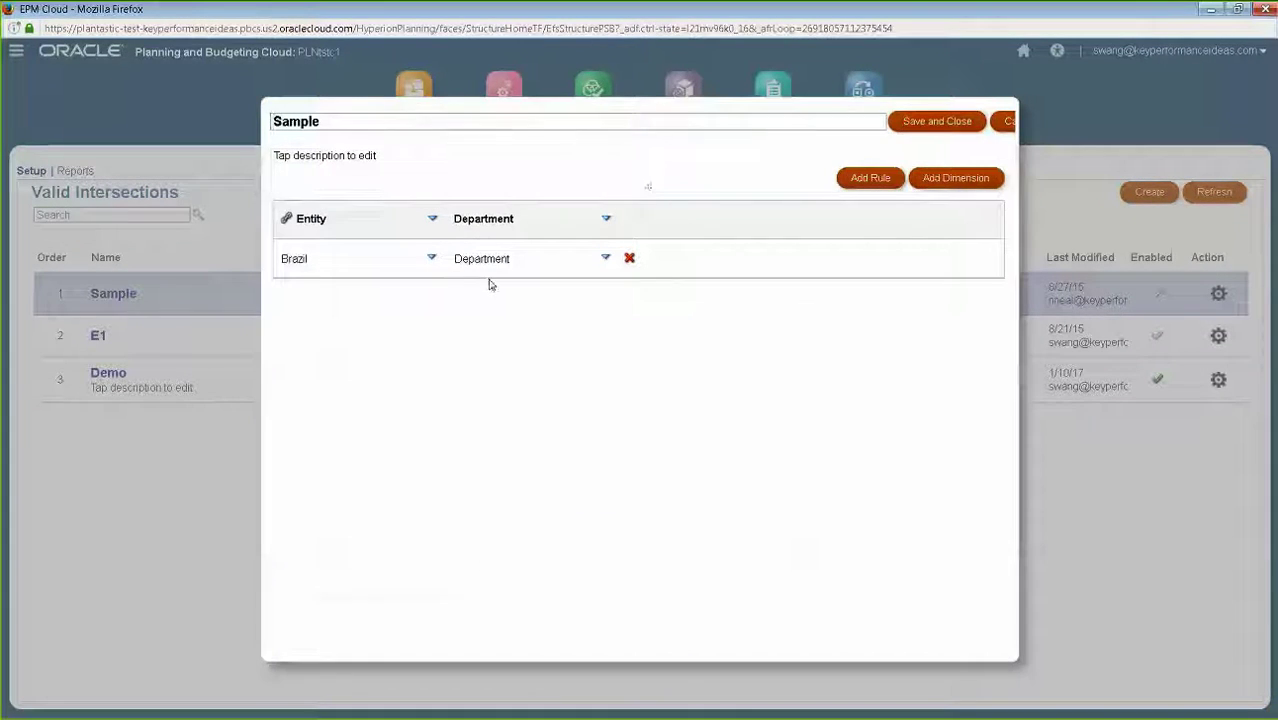
- Reselect Advertising in the member selector to confirm it as the Department member
{"action": "left_click", "coordinate": [607, 262]}
{"action": "left_click", "coordinate": [650, 276]}
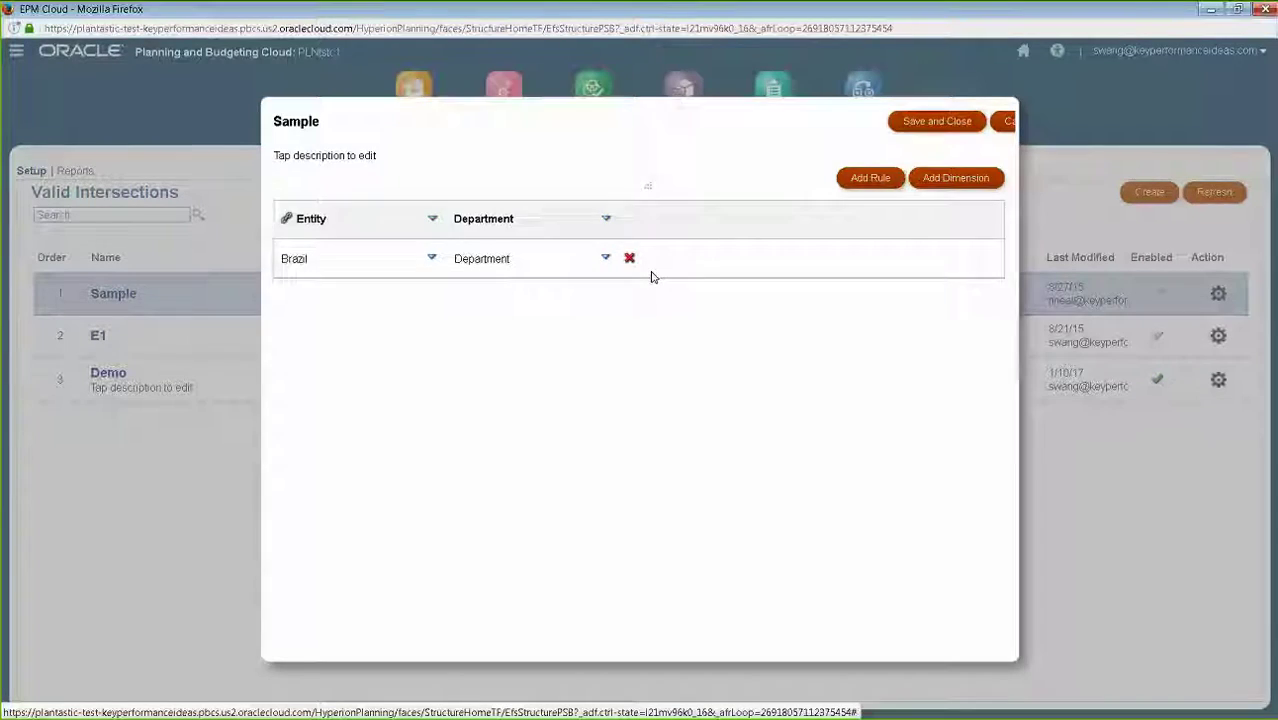
{"action": "left_click", "coordinate": [545, 308]}
{"action": "left_click", "coordinate": [703, 308]}
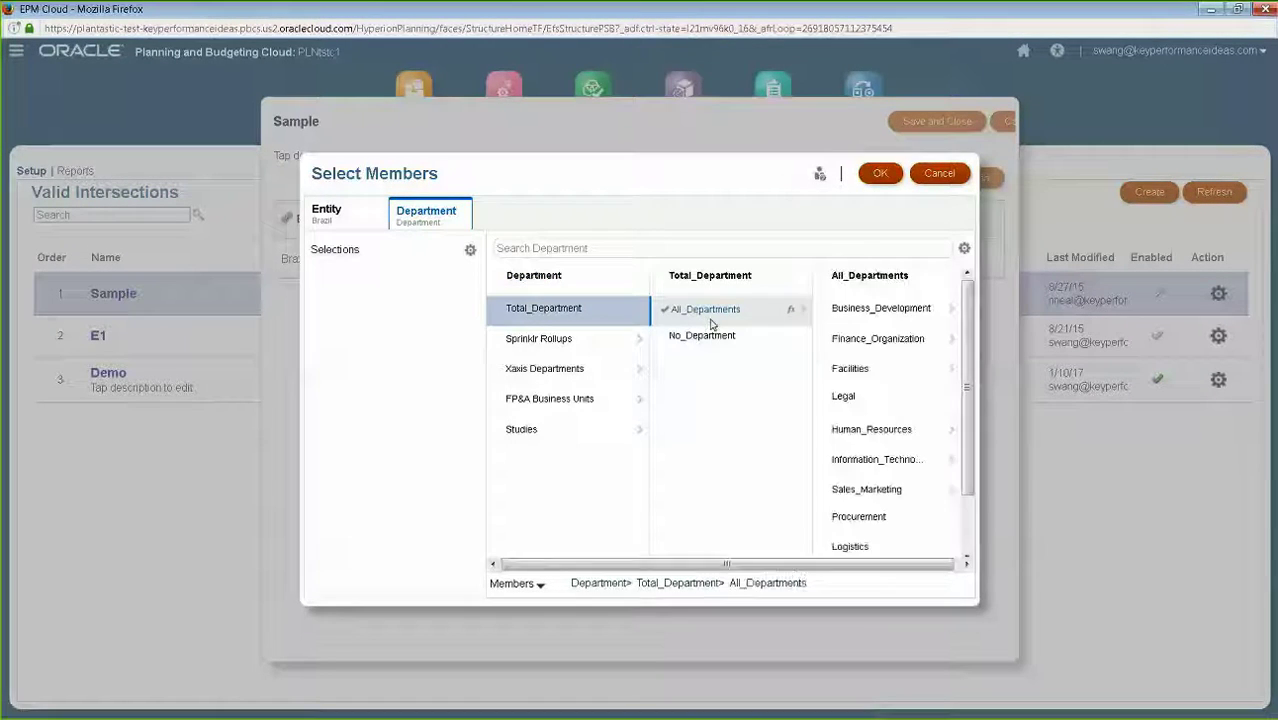
{"action": "left_click", "coordinate": [890, 490]}
{"action": "left_click", "coordinate": [885, 308]}
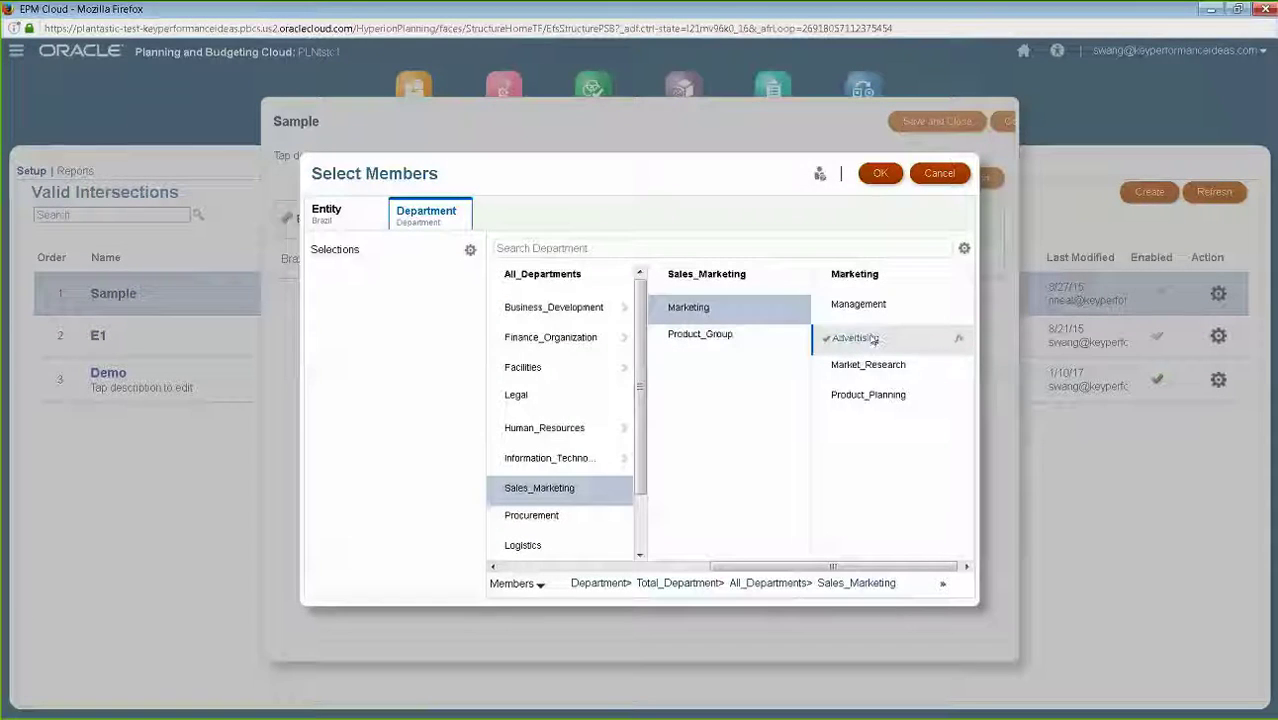
{"action": "left_click", "coordinate": [840, 340]}
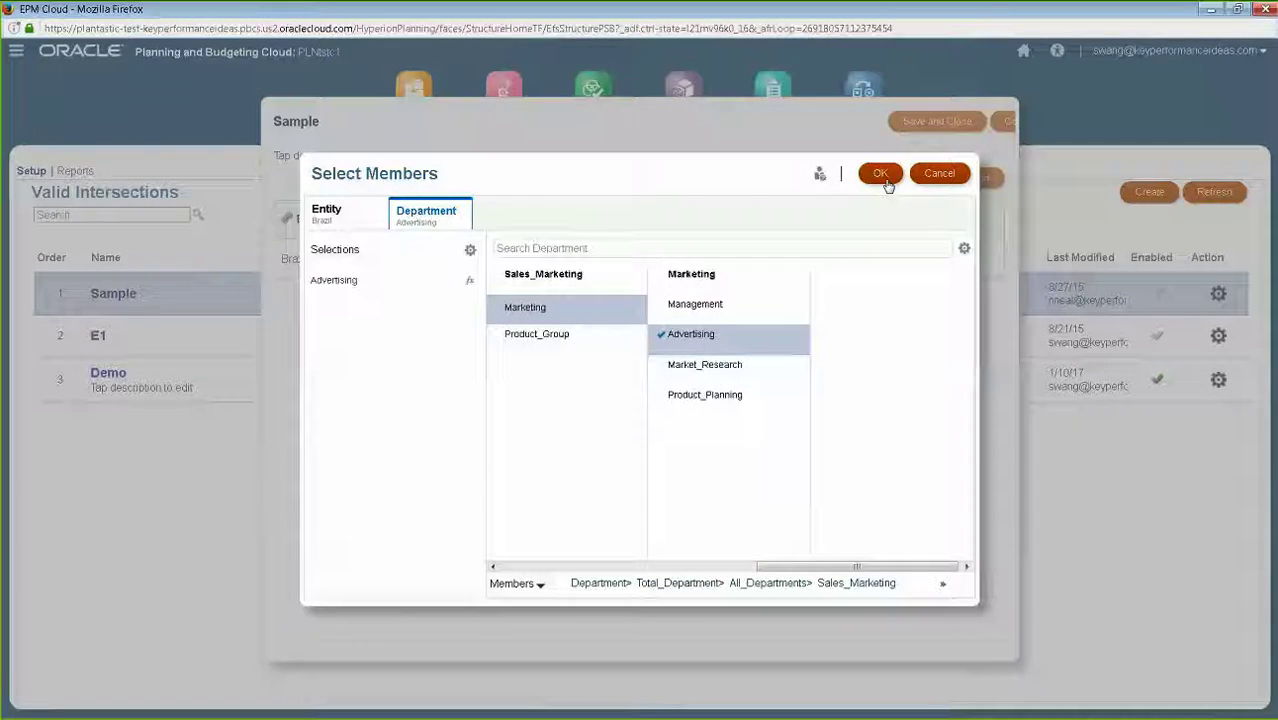
{"action": "left_click", "coordinate": [881, 175]}
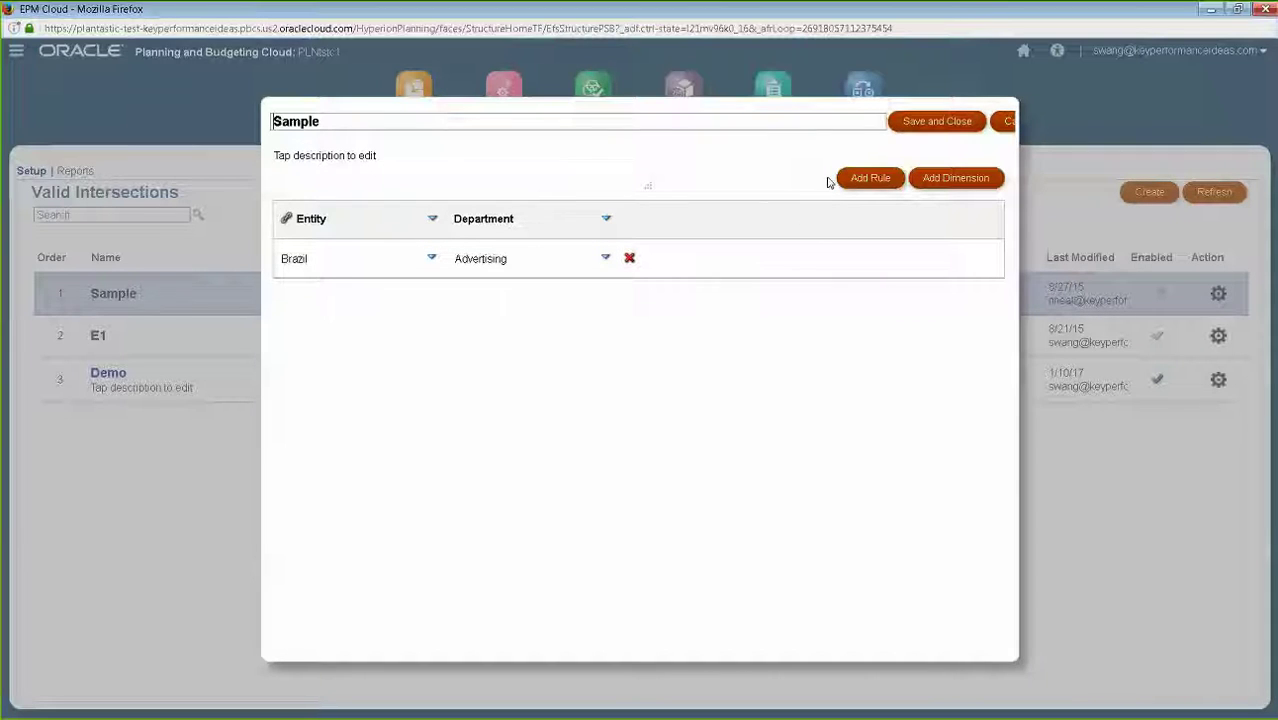
- Add a second empty rule row and close the Entity column options unchanged
{"action": "left_click", "coordinate": [862, 179]}
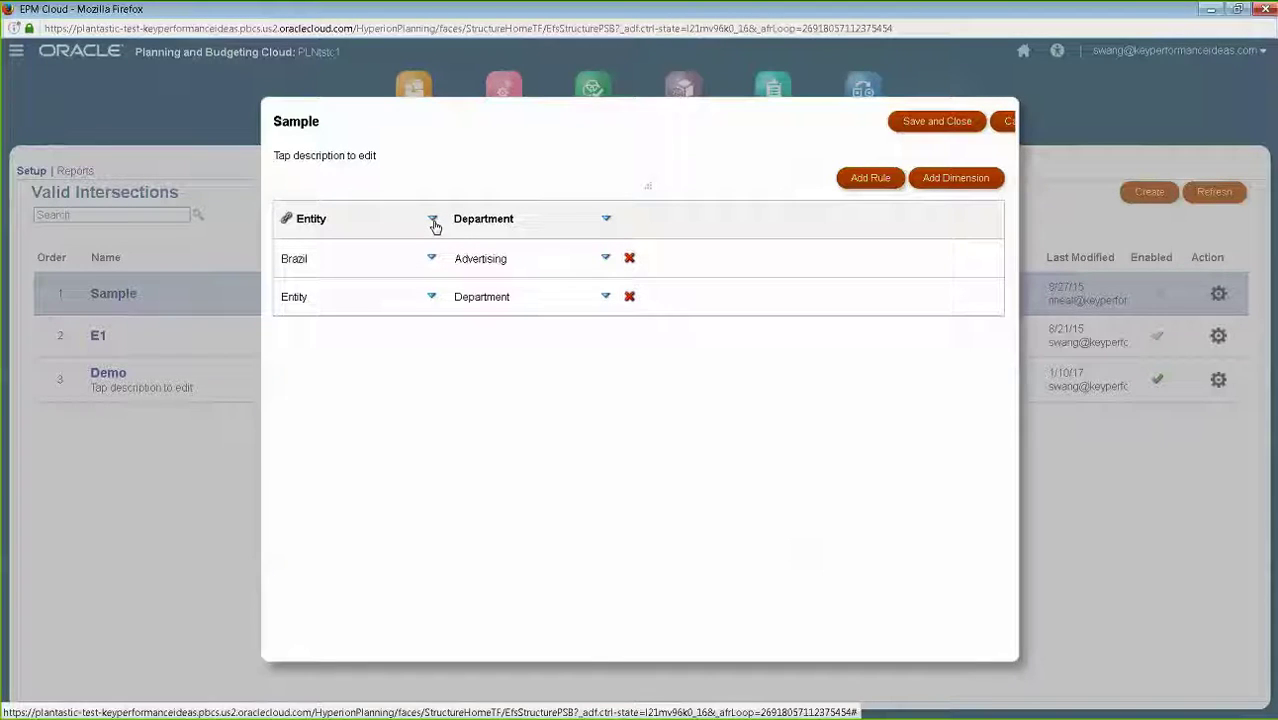
{"action": "left_click", "coordinate": [434, 224]}
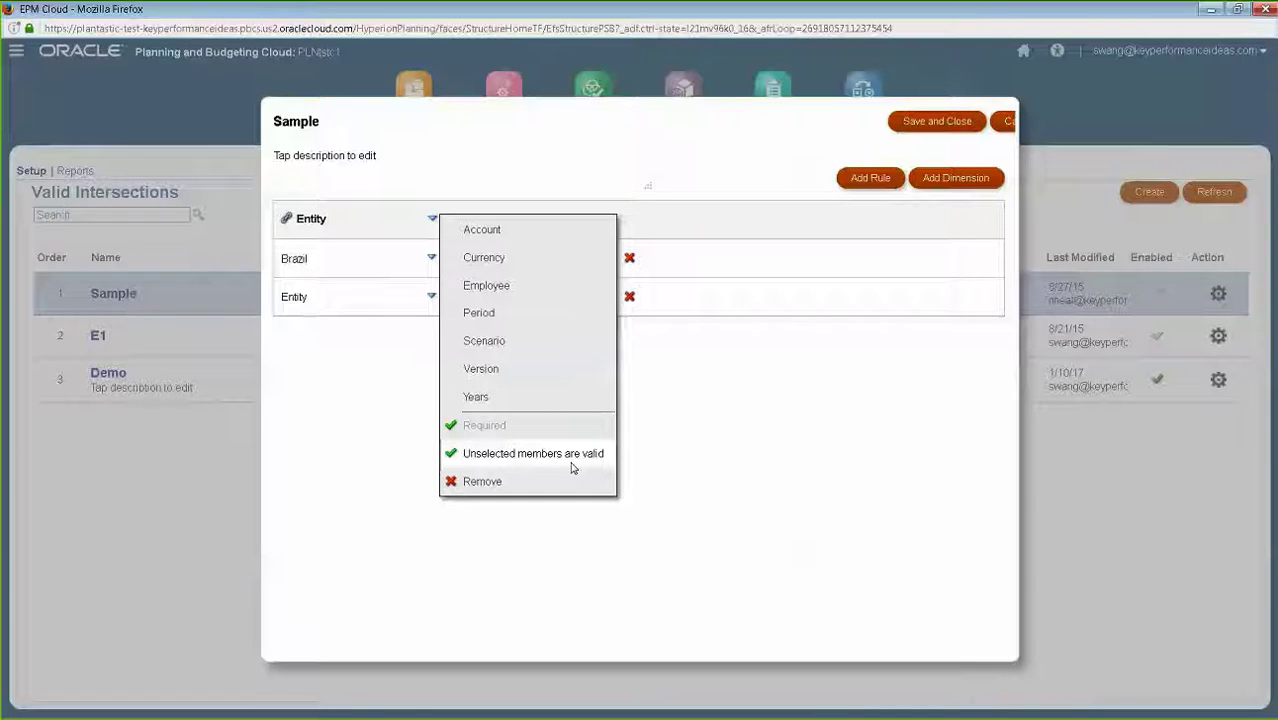
{"action": "left_click", "coordinate": [658, 449]}
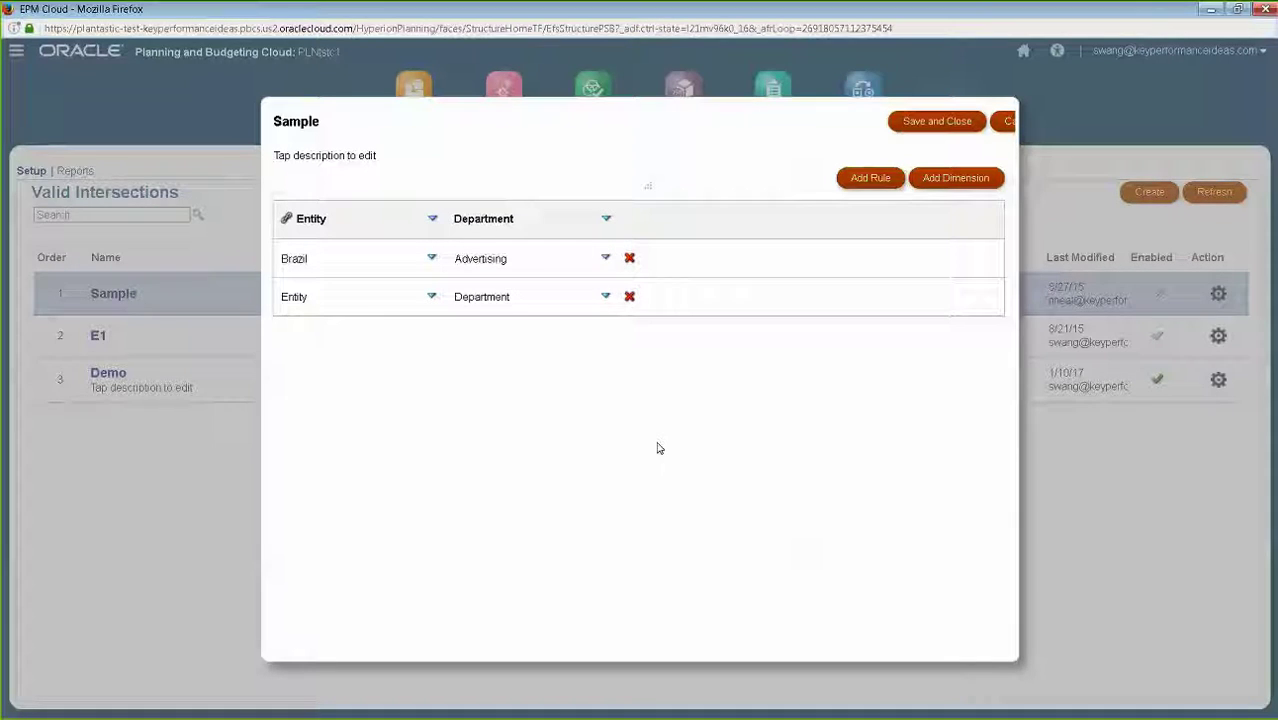
- Set the Brazil rule's Department to Descendants of Total_Department via the member function
{"action": "left_click", "coordinate": [606, 260]}
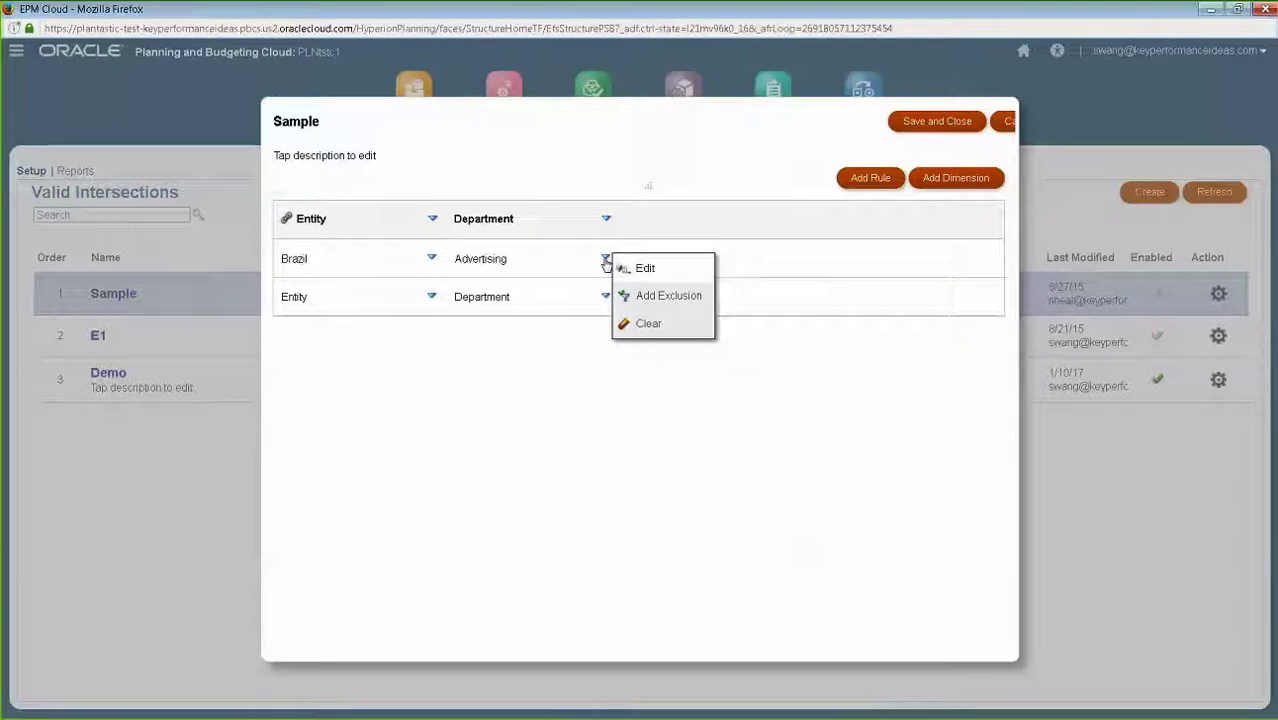
{"action": "left_click", "coordinate": [606, 260]}
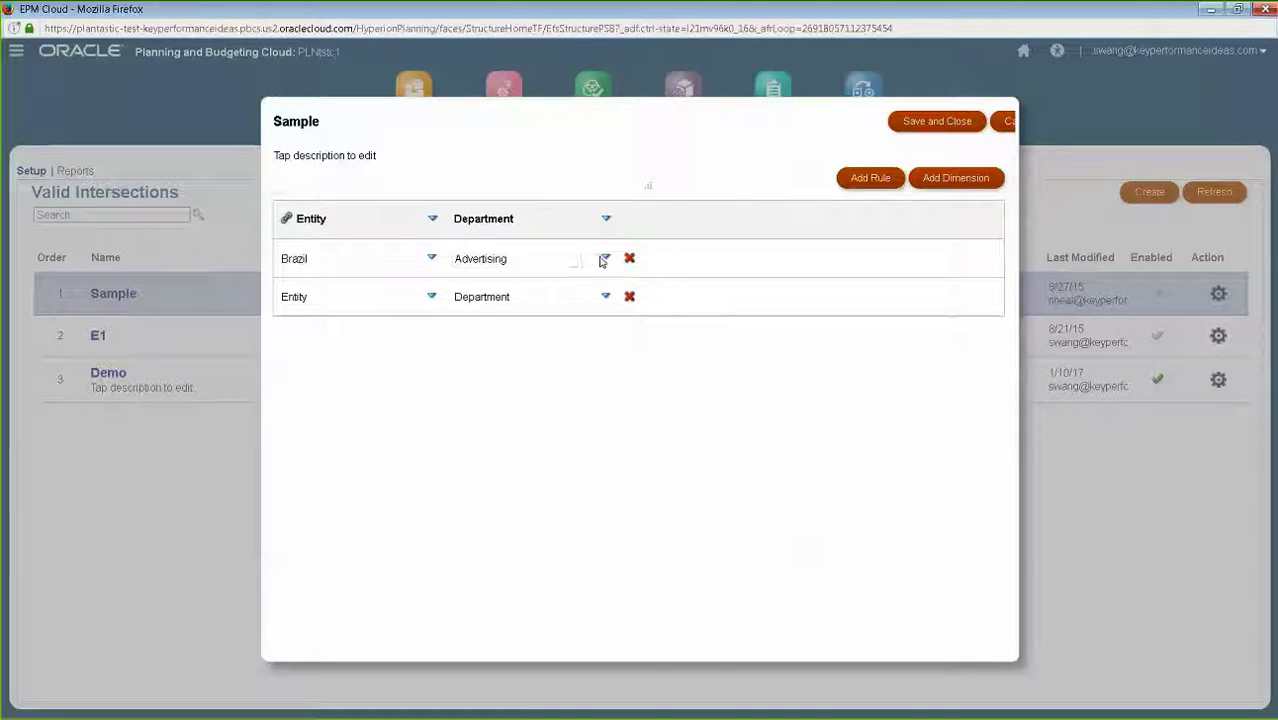
{"action": "left_click", "coordinate": [606, 260]}
{"action": "left_click", "coordinate": [632, 266]}
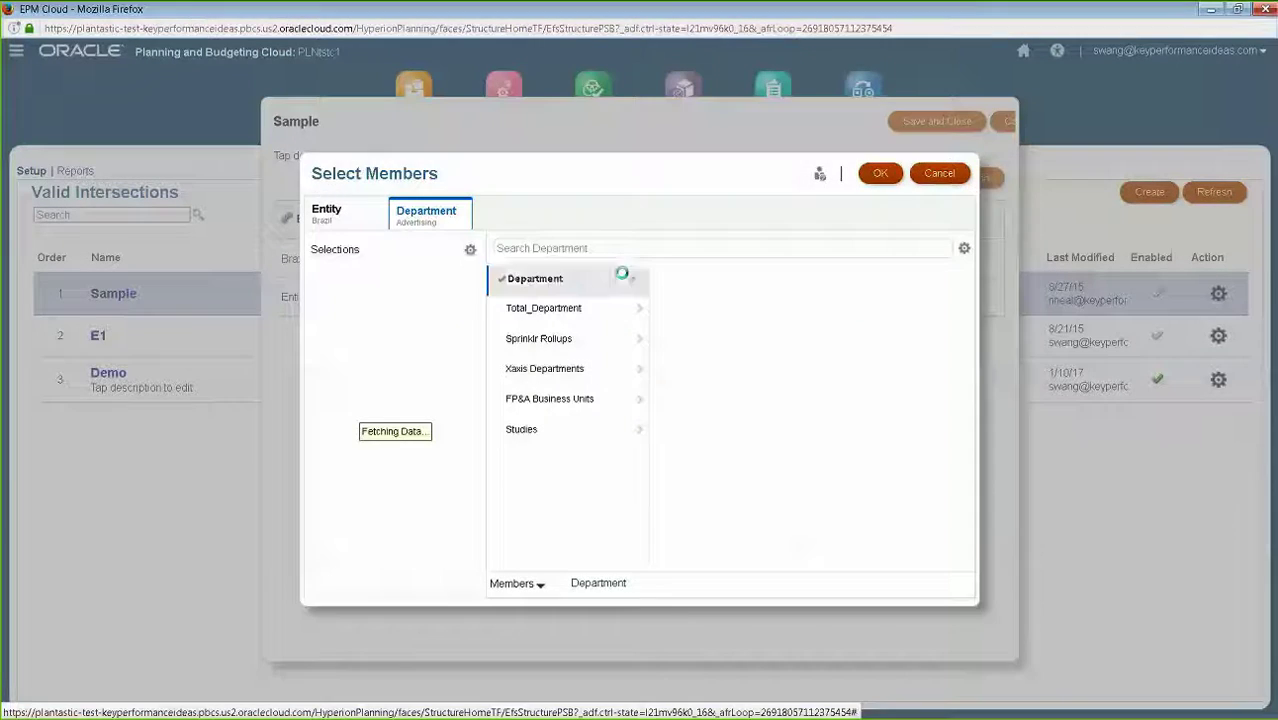
{"action": "left_click", "coordinate": [578, 308]}
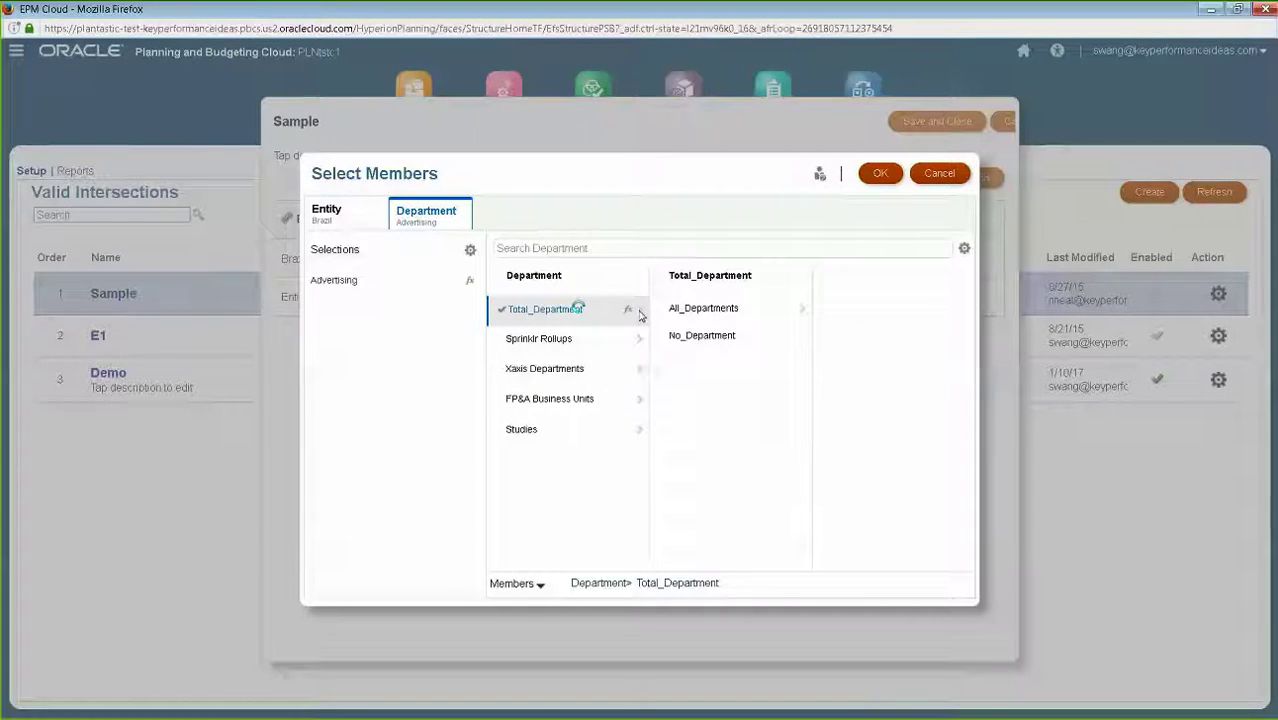
{"action": "left_click", "coordinate": [630, 312]}
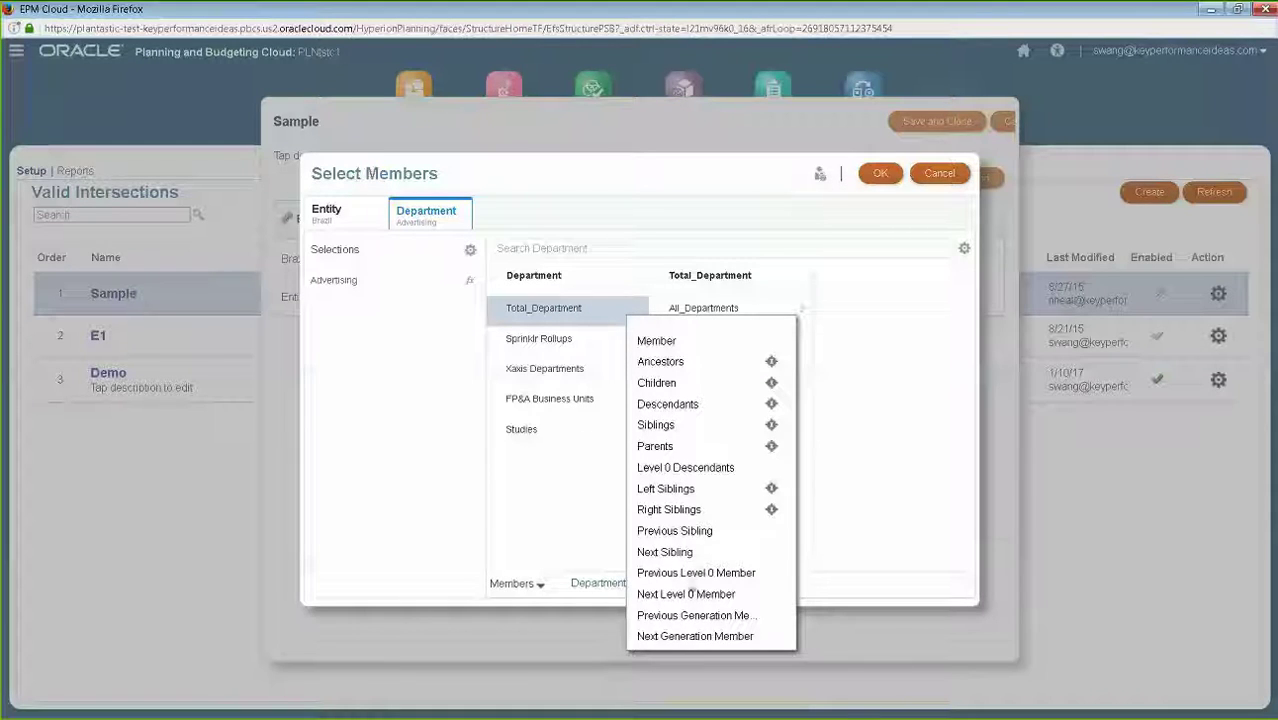
{"action": "left_click", "coordinate": [664, 404]}
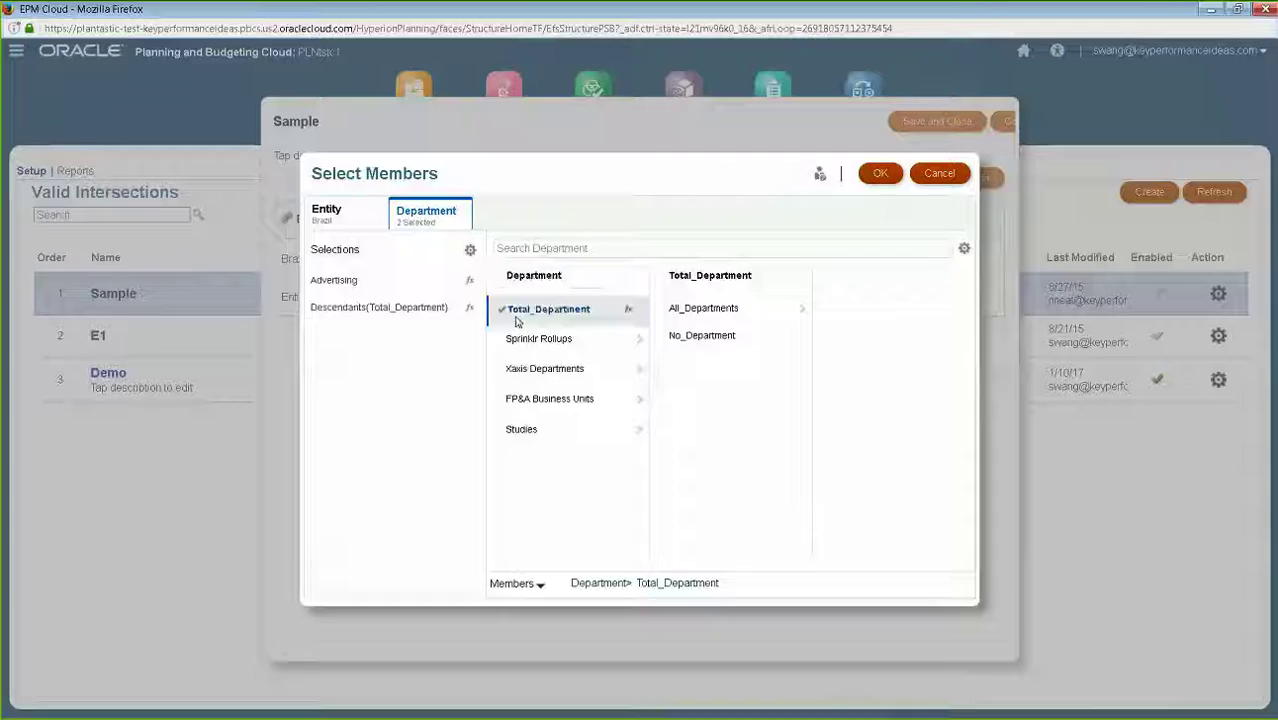
- Remove Advertising from the selections and confirm the Department members
{"action": "left_click", "coordinate": [470, 249]}
{"action": "left_click", "coordinate": [433, 270]}
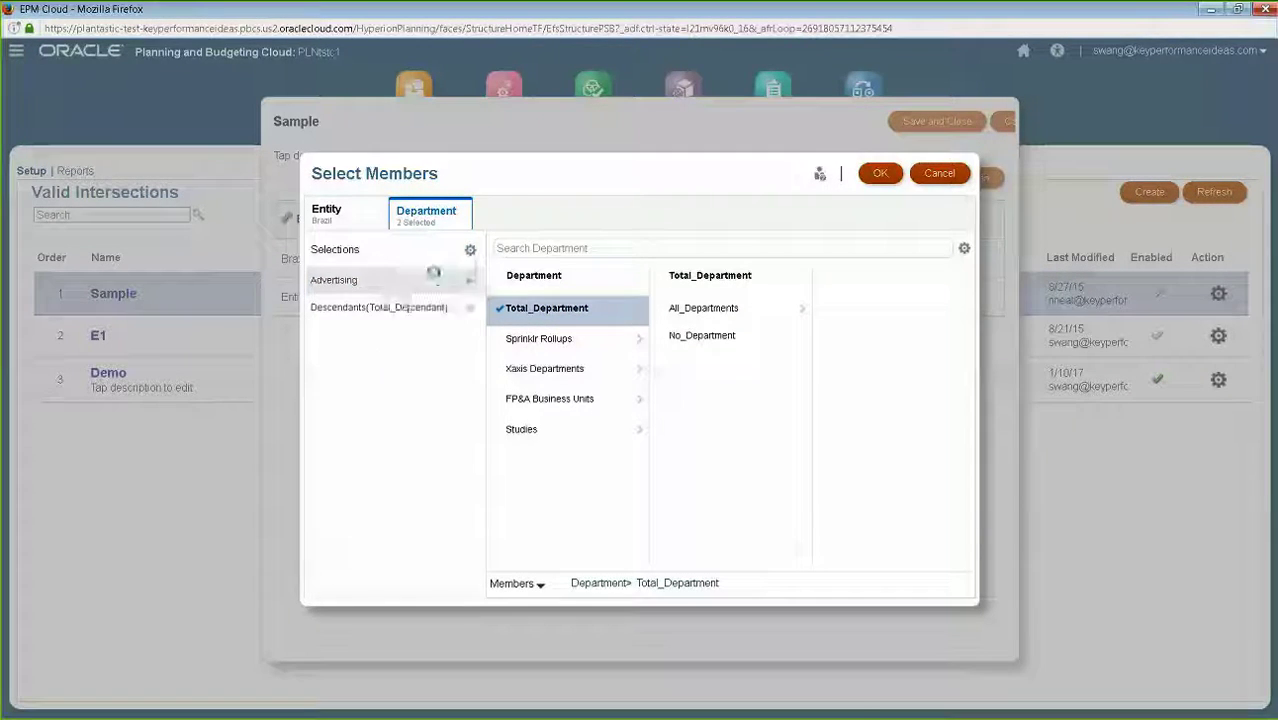
{"action": "left_click", "coordinate": [880, 173]}
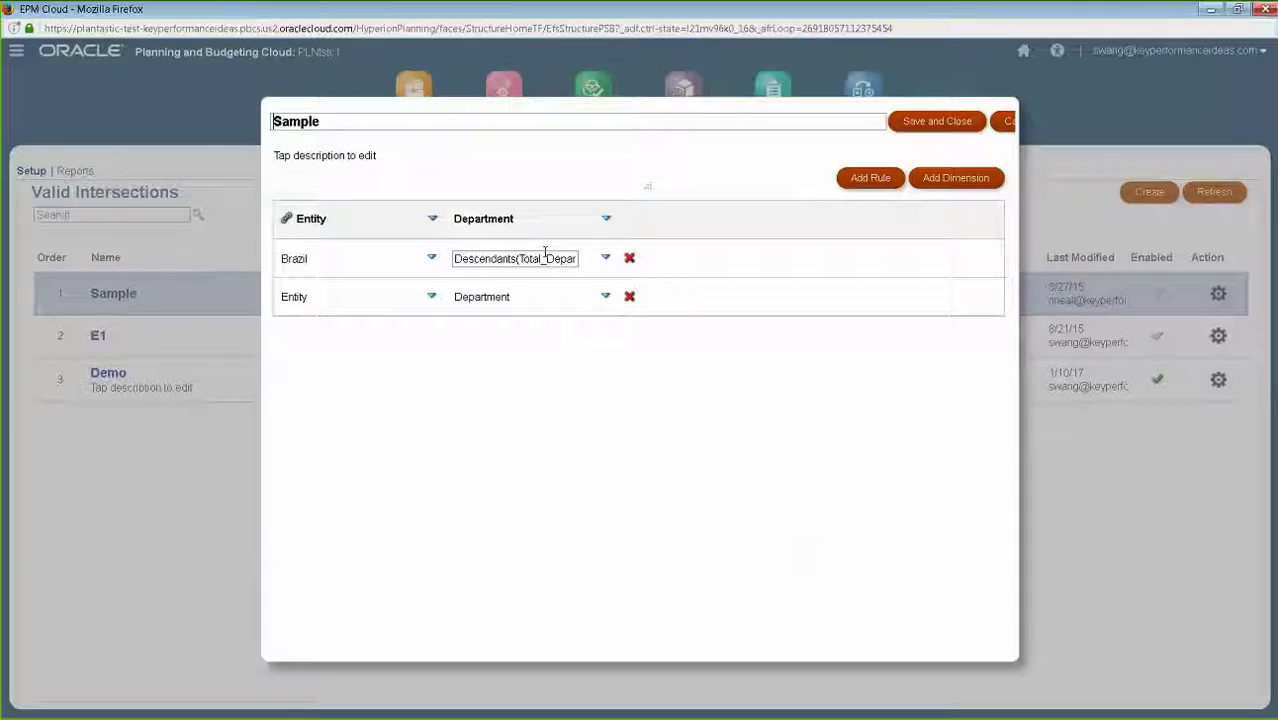
{"action": "left_click", "coordinate": [605, 258]}
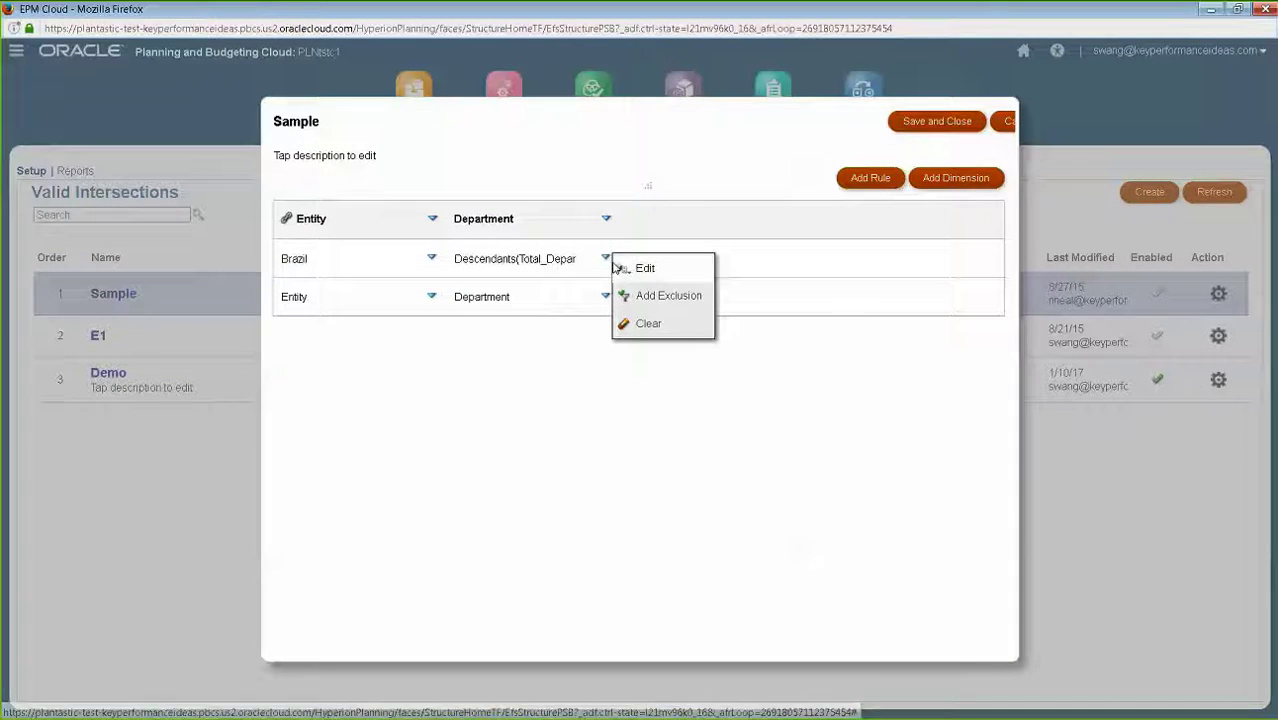
- Exclude Advertising and Market_Research from the Brazil rule's Total_Department descendants
{"action": "left_click", "coordinate": [652, 305]}
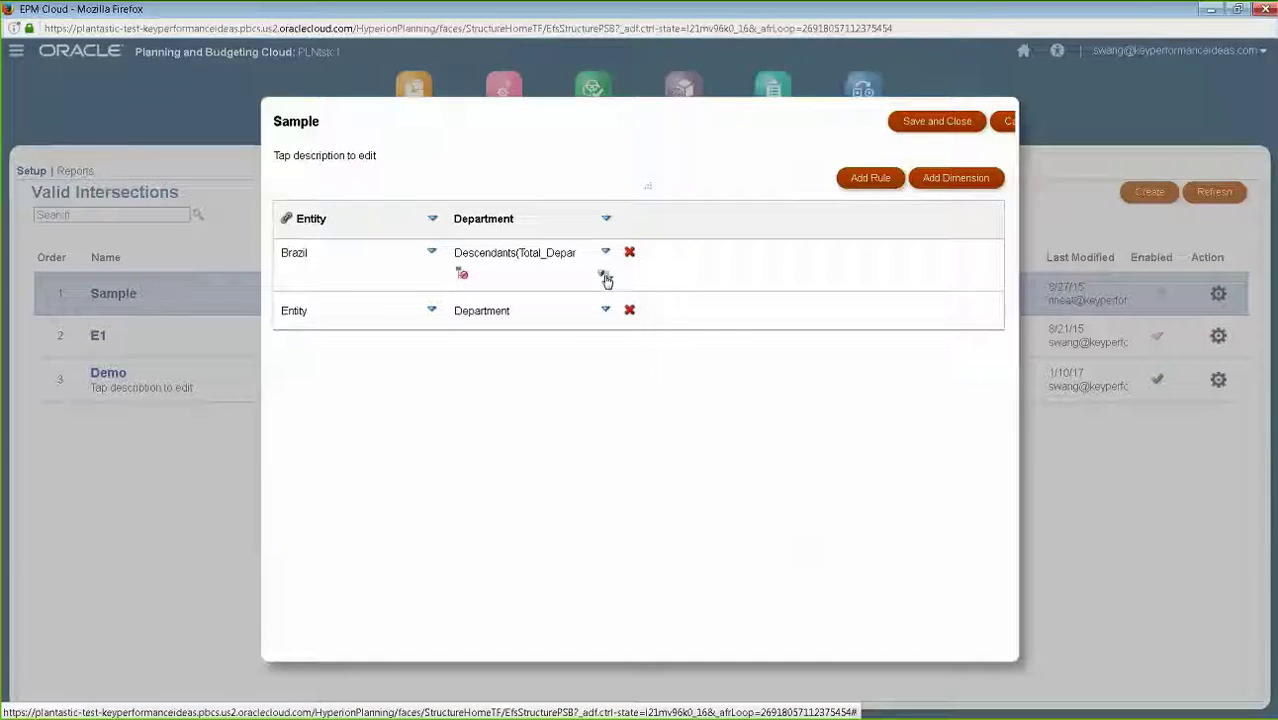
{"action": "left_click", "coordinate": [604, 276]}
{"action": "left_click", "coordinate": [596, 312]}
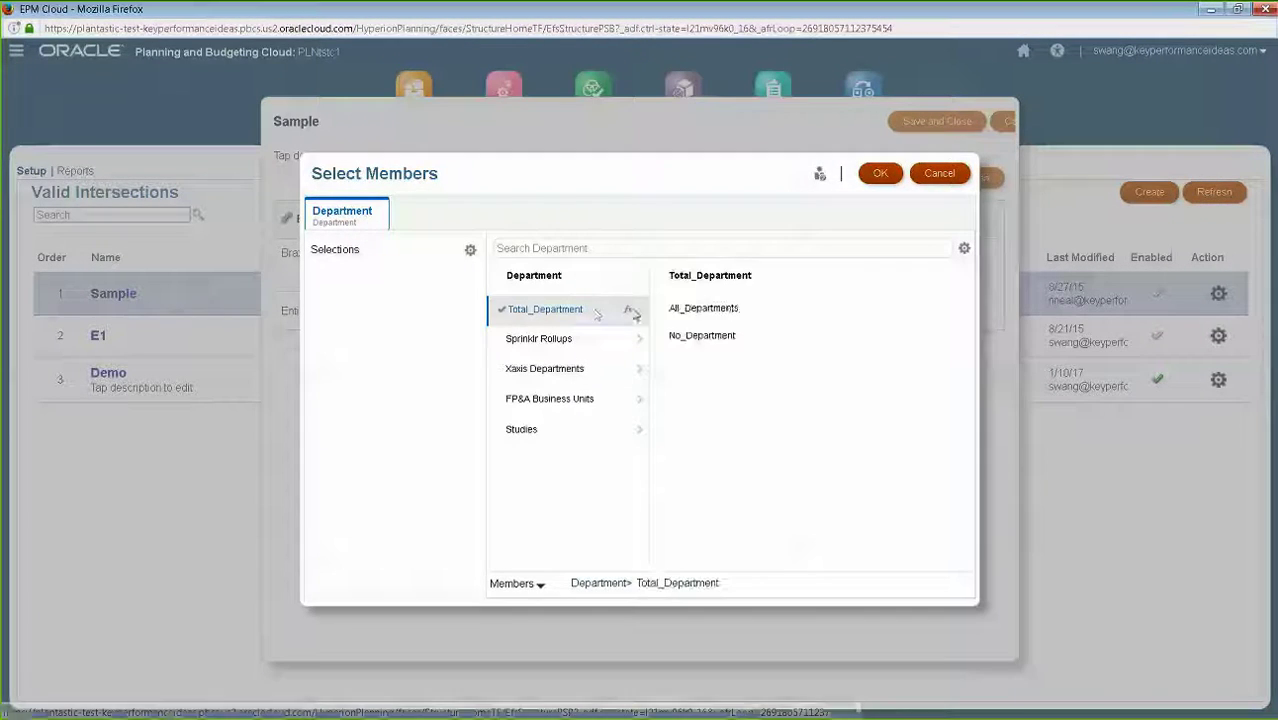
{"action": "left_click", "coordinate": [725, 312]}
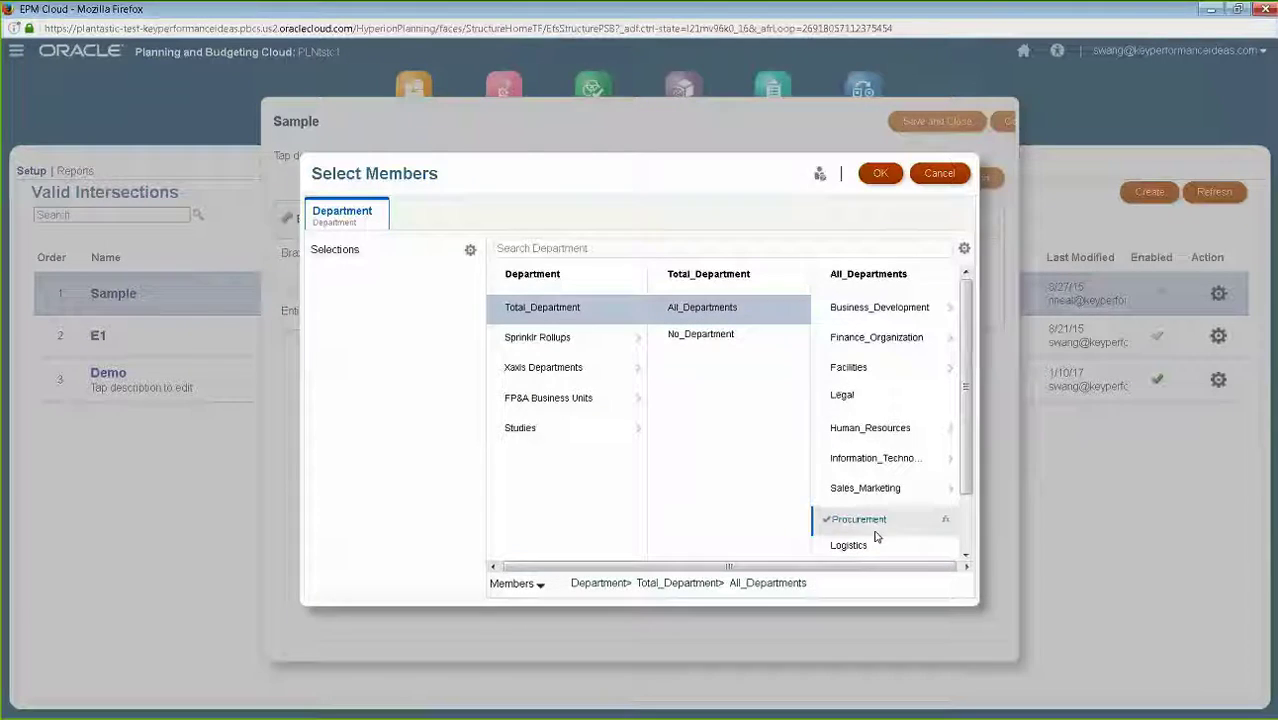
{"action": "left_click", "coordinate": [884, 497]}
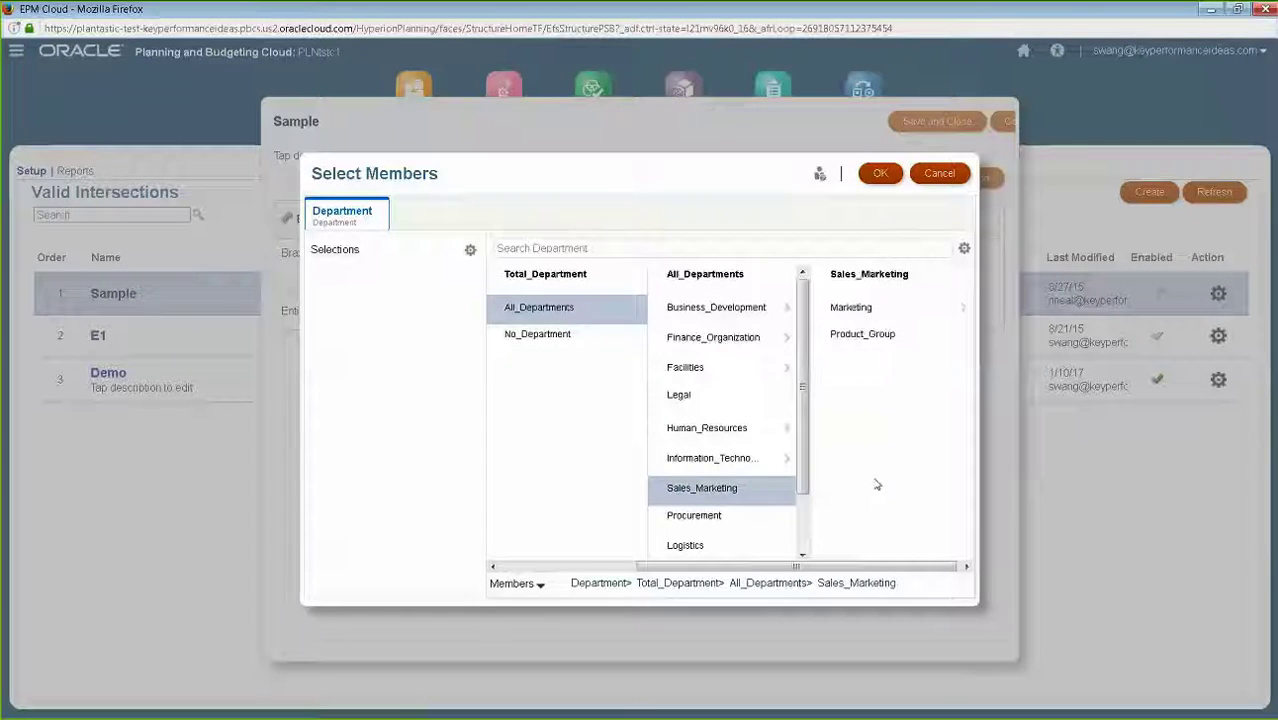
{"action": "left_click", "coordinate": [850, 316]}
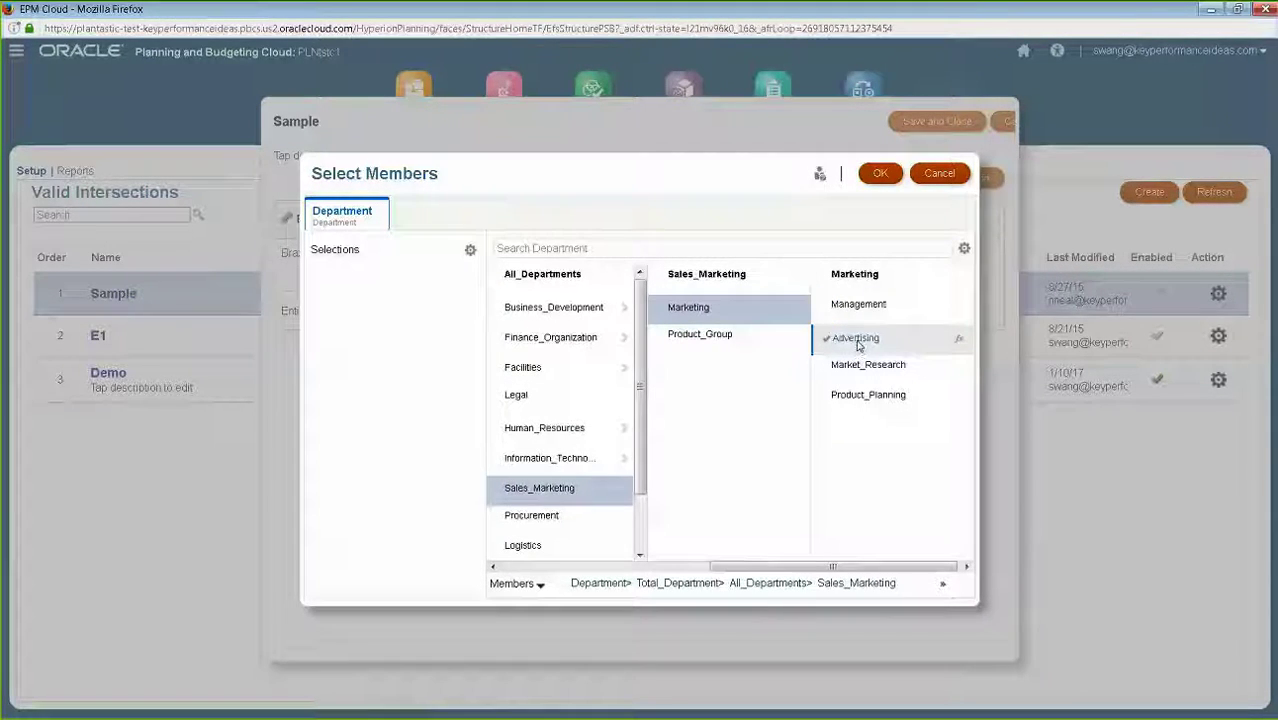
{"action": "left_click", "coordinate": [853, 340]}
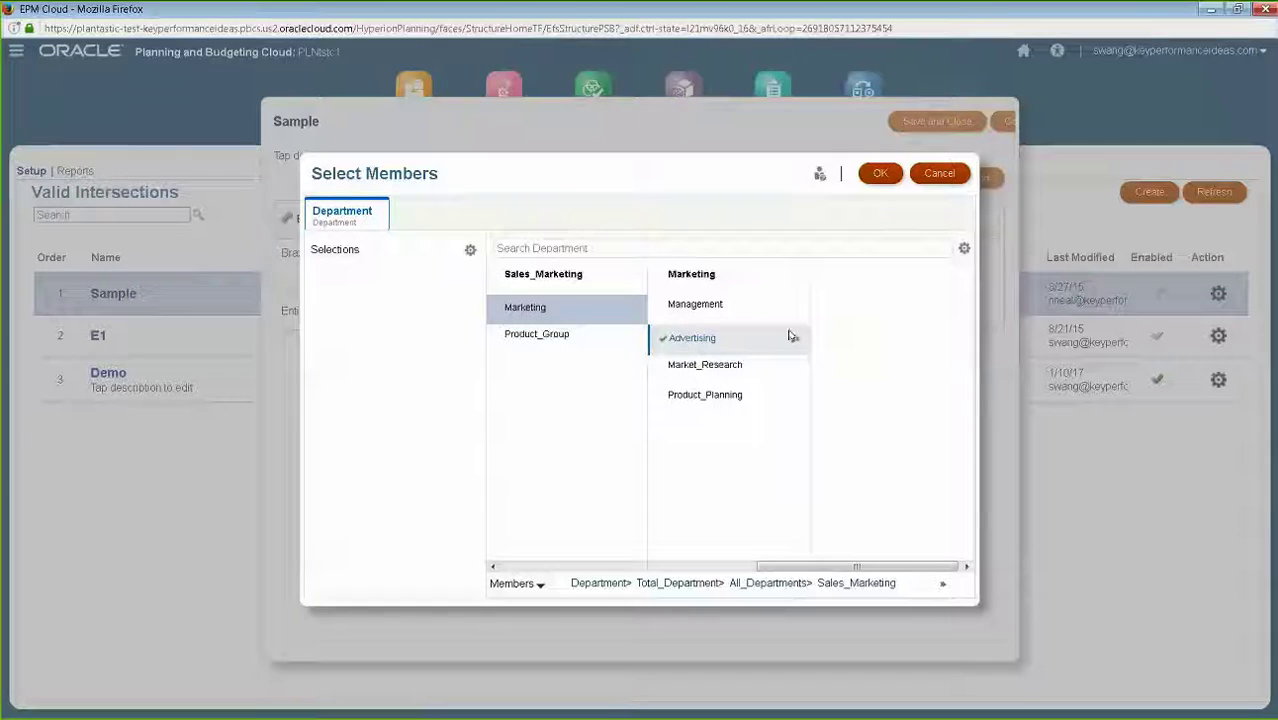
{"action": "left_click", "coordinate": [661, 338]}
{"action": "left_click", "coordinate": [662, 369]}
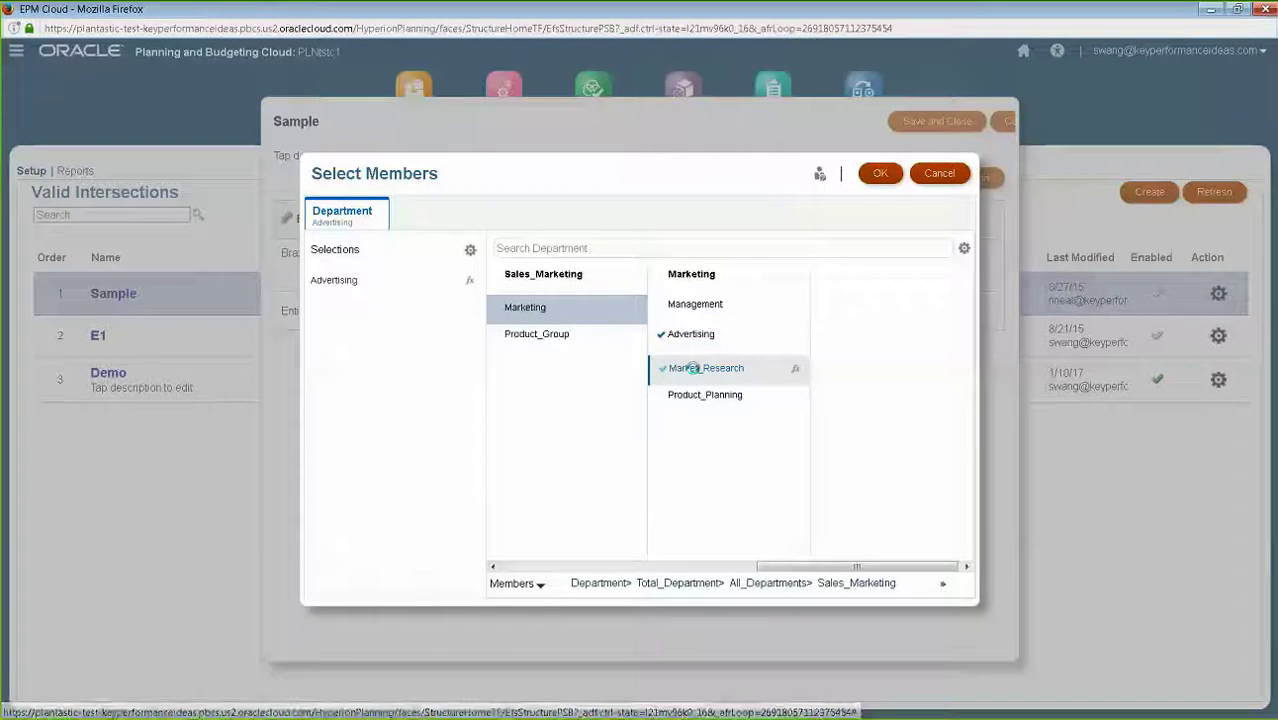
{"action": "left_click", "coordinate": [880, 173]}
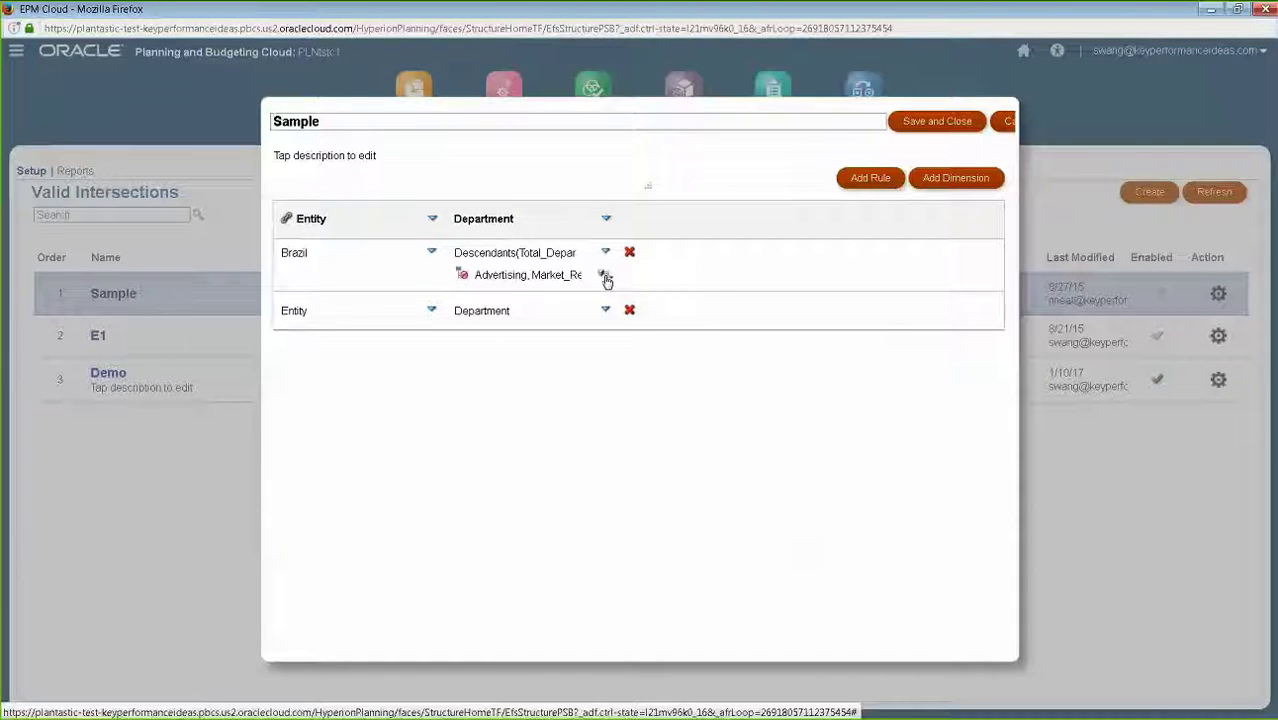
{"action": "left_click", "coordinate": [606, 219]}
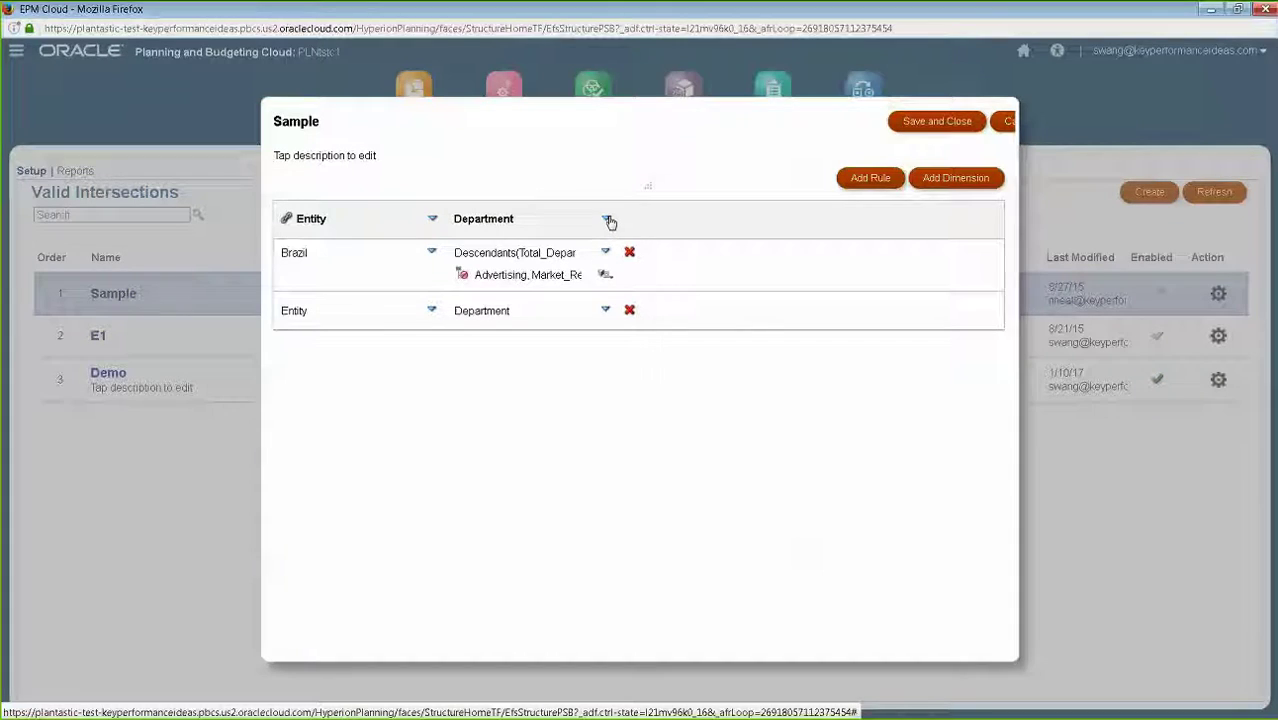
- Delete the empty second rule row after saving fails with a duplicate-name message
{"action": "left_click", "coordinate": [750, 243]}
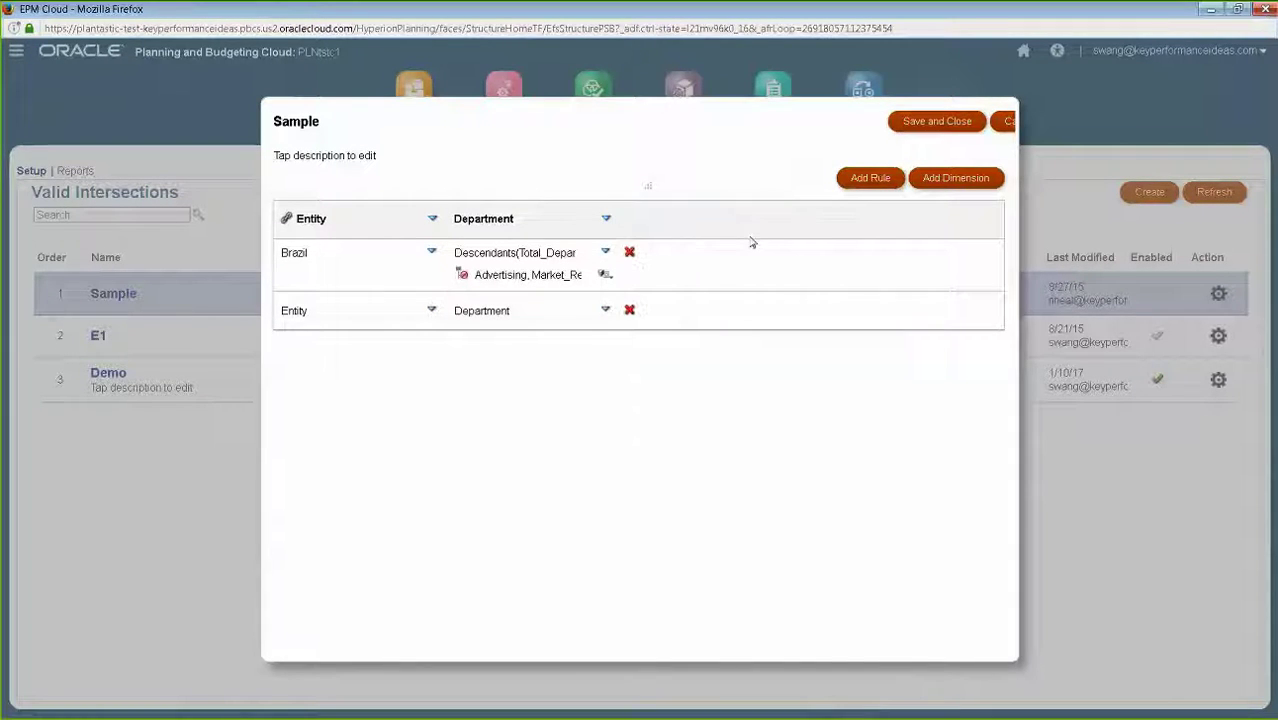
{"action": "left_click", "coordinate": [937, 122]}
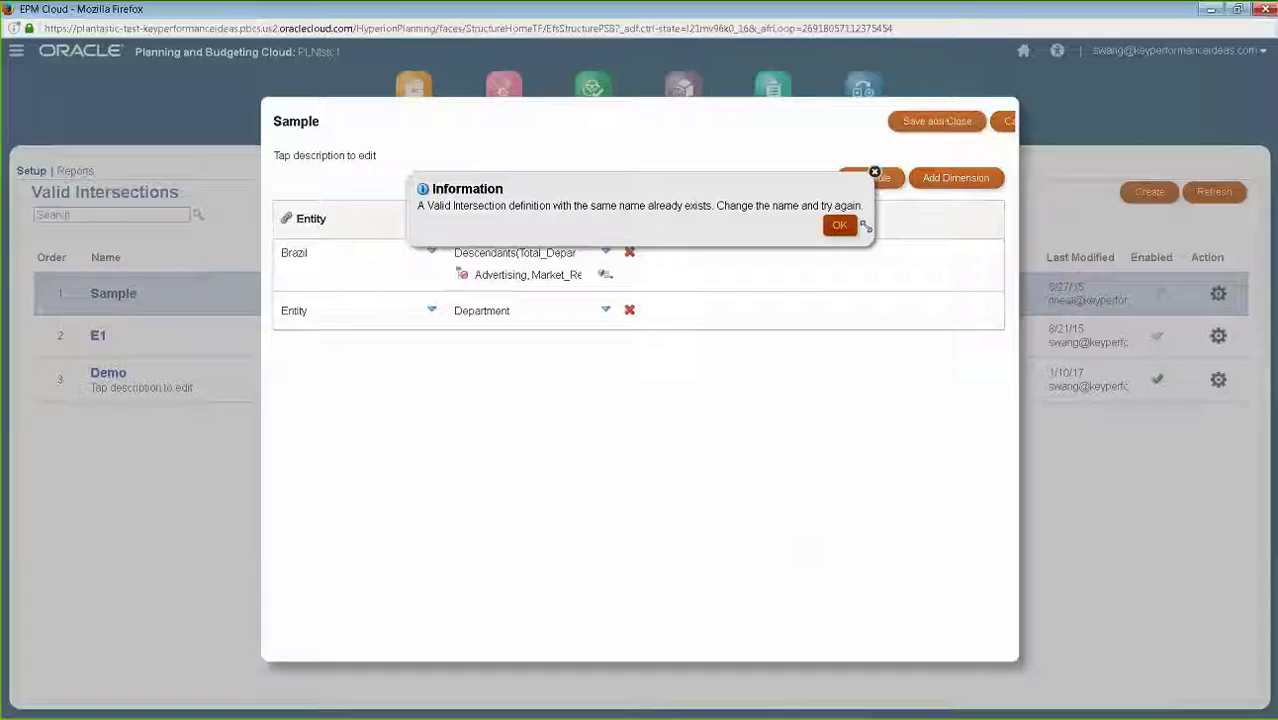
{"action": "left_click", "coordinate": [839, 225]}
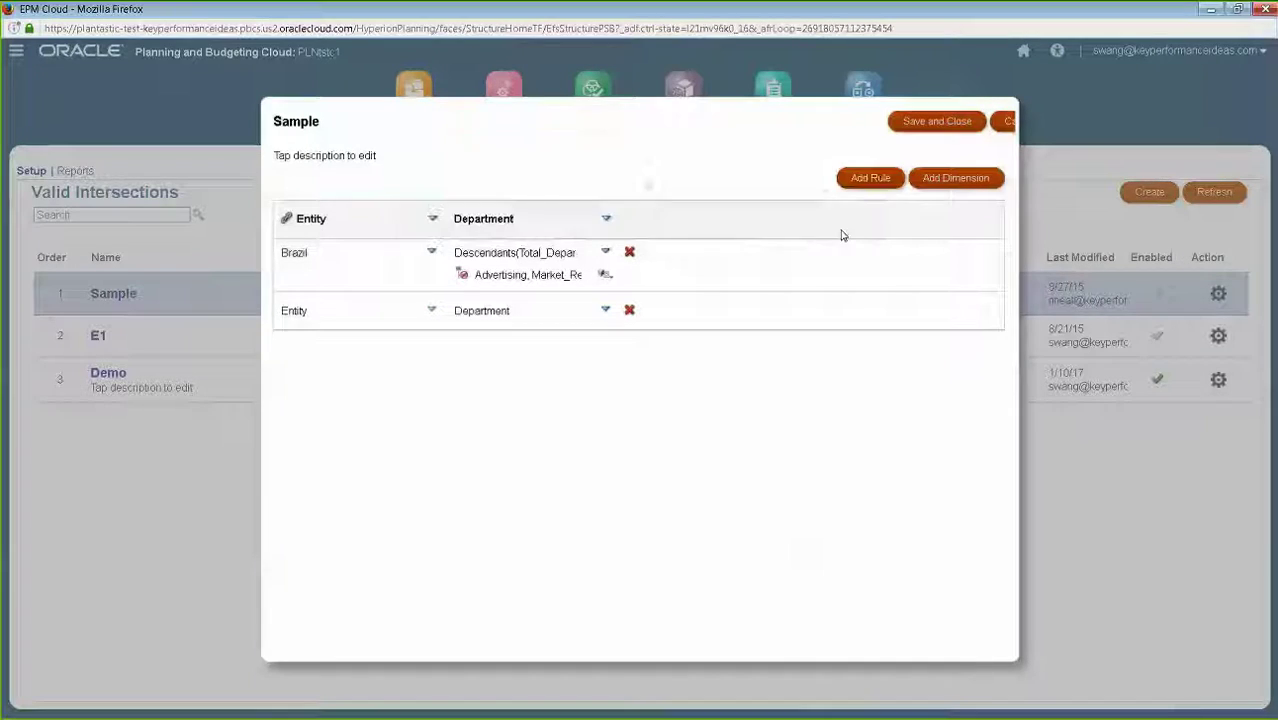
{"action": "left_click", "coordinate": [630, 311]}
{"action": "left_click", "coordinate": [922, 123]}
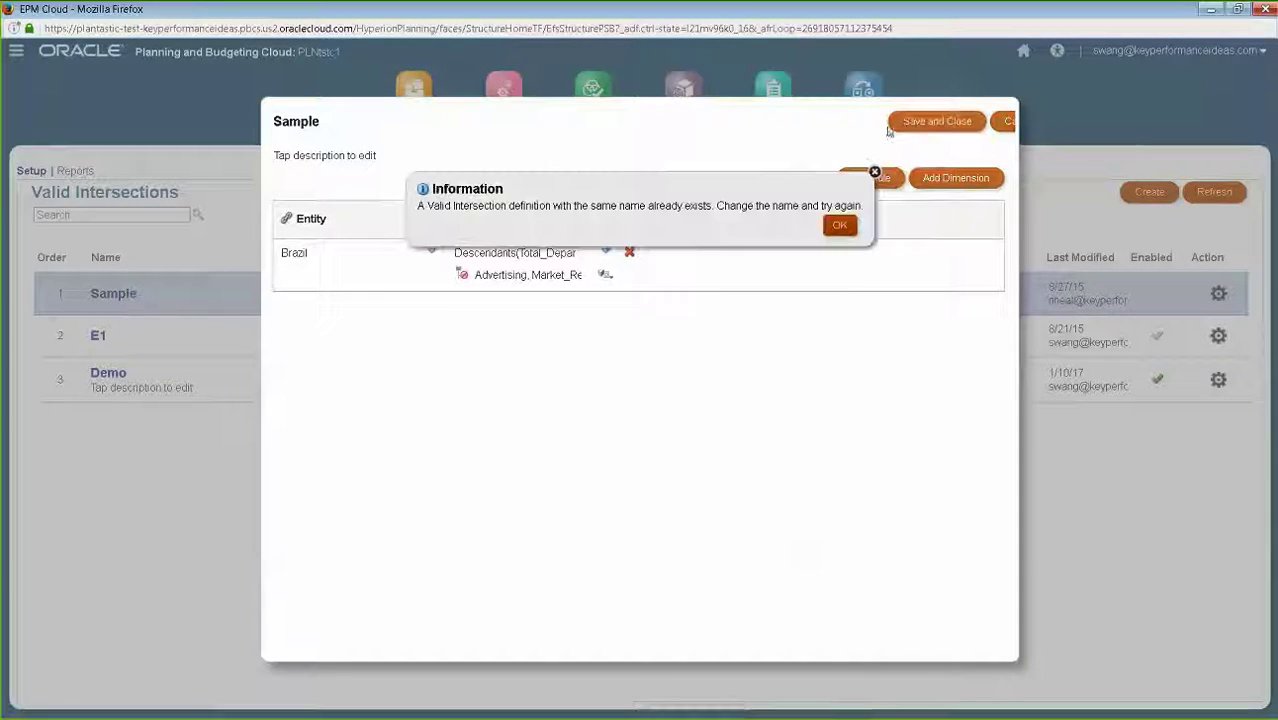
{"action": "left_click", "coordinate": [839, 225]}
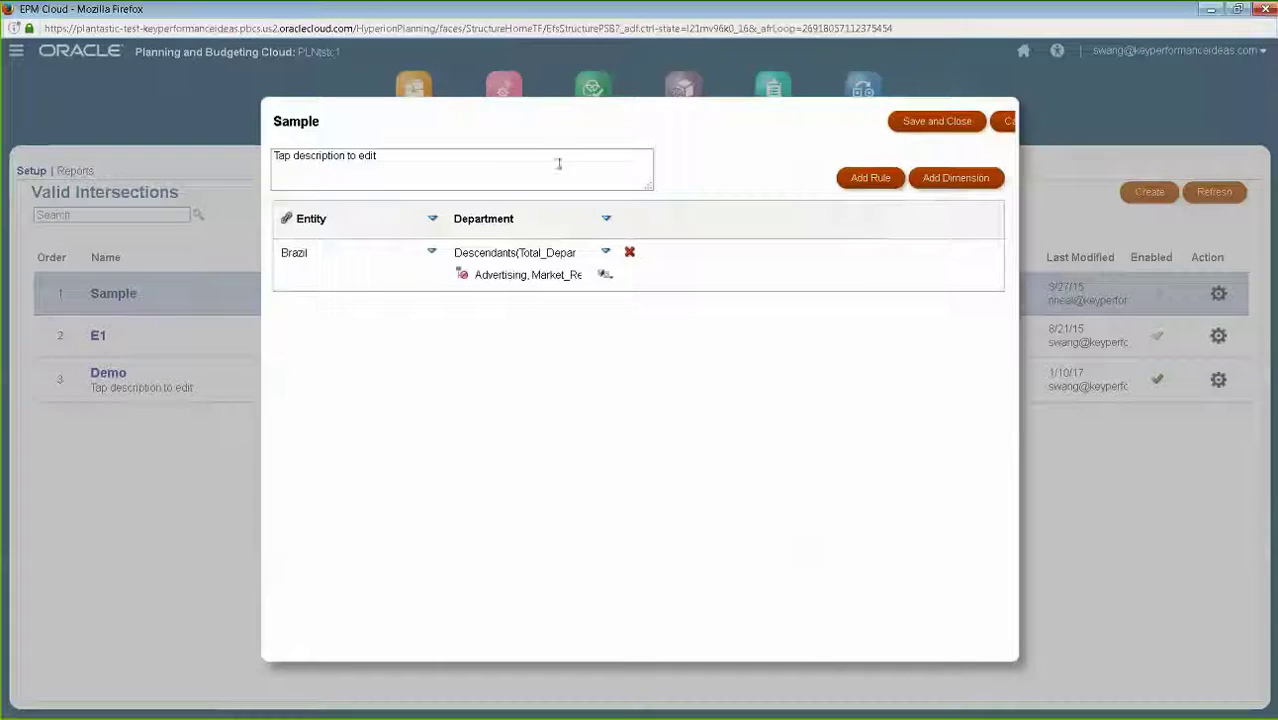
- Rename the rule to Sample1 and save and close it
{"action": "left_click", "coordinate": [326, 121]}
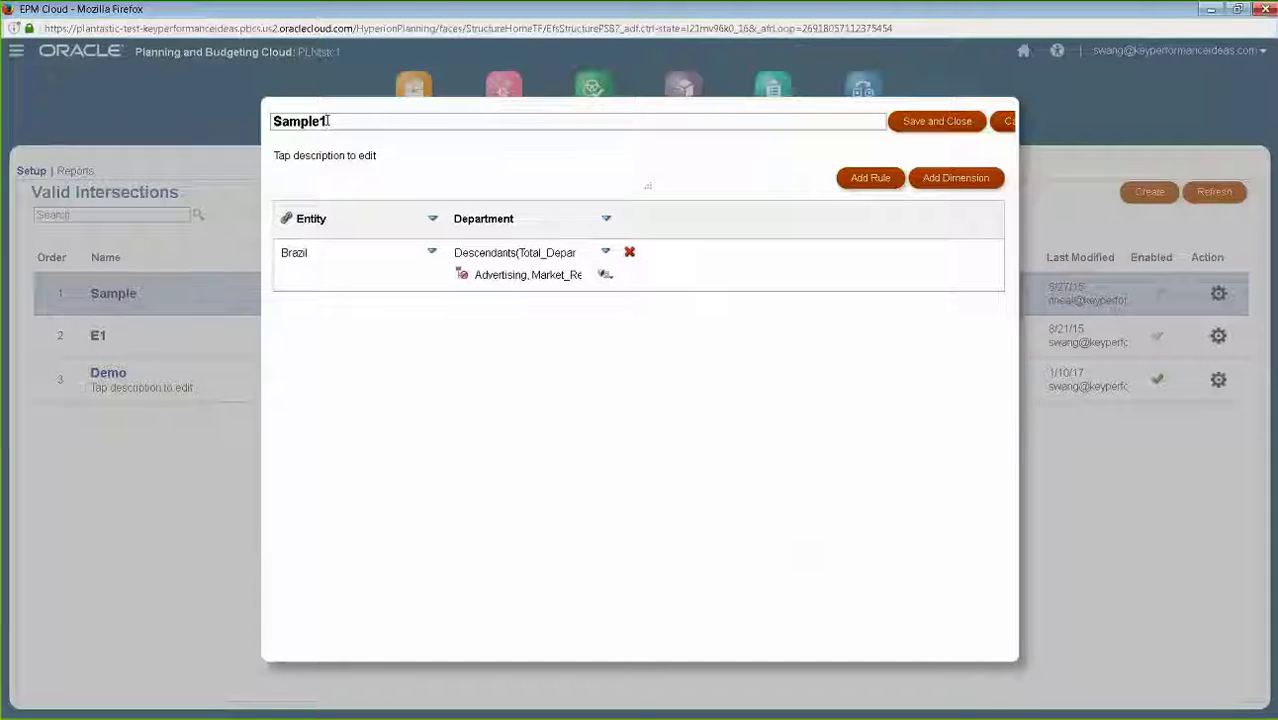
{"action": "type", "text": "1"}
{"action": "left_click", "coordinate": [937, 121]}
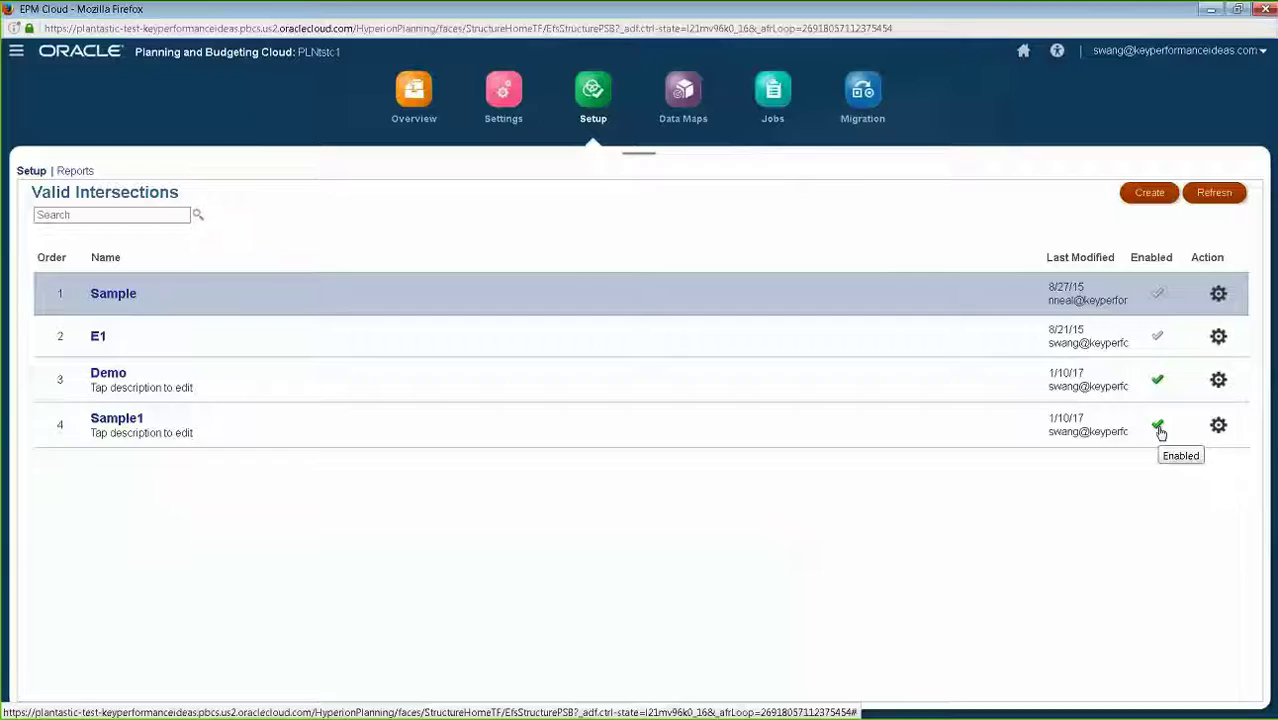
- Disable Sample1, then review the Demo rule's definitions and cancel without changes
{"action": "left_click", "coordinate": [1159, 428]}
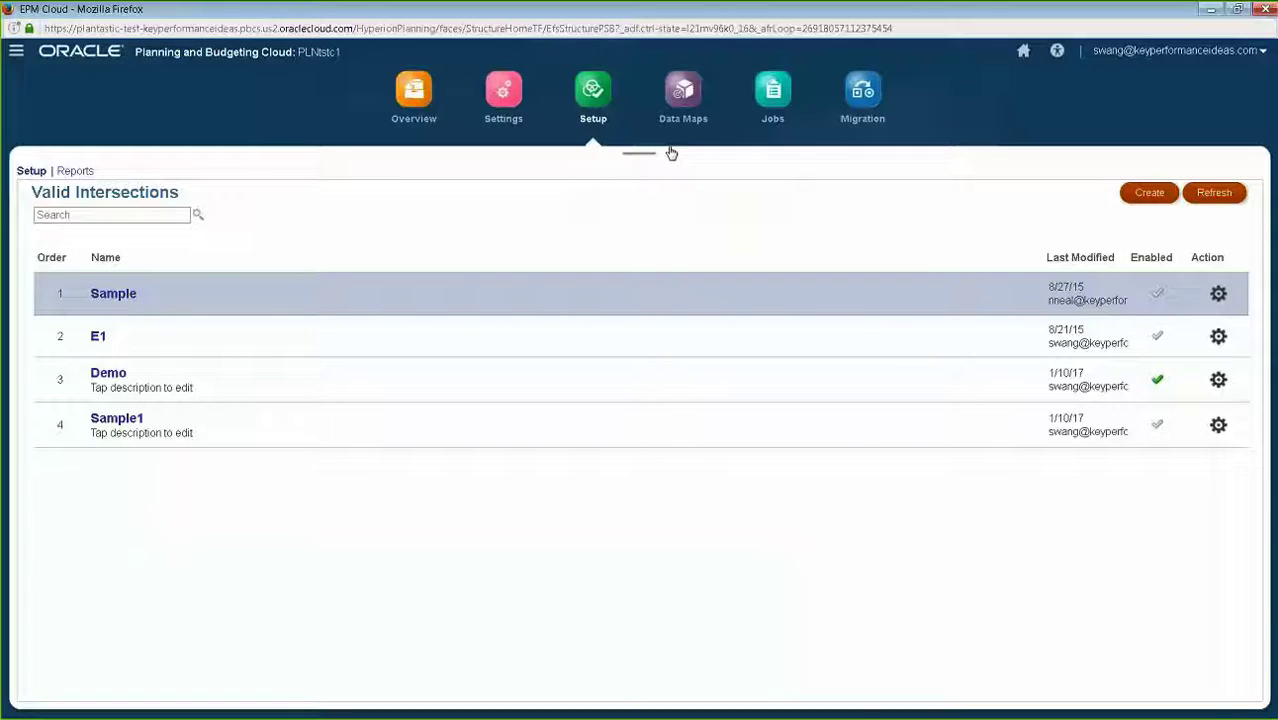
{"action": "left_click", "coordinate": [210, 382]}
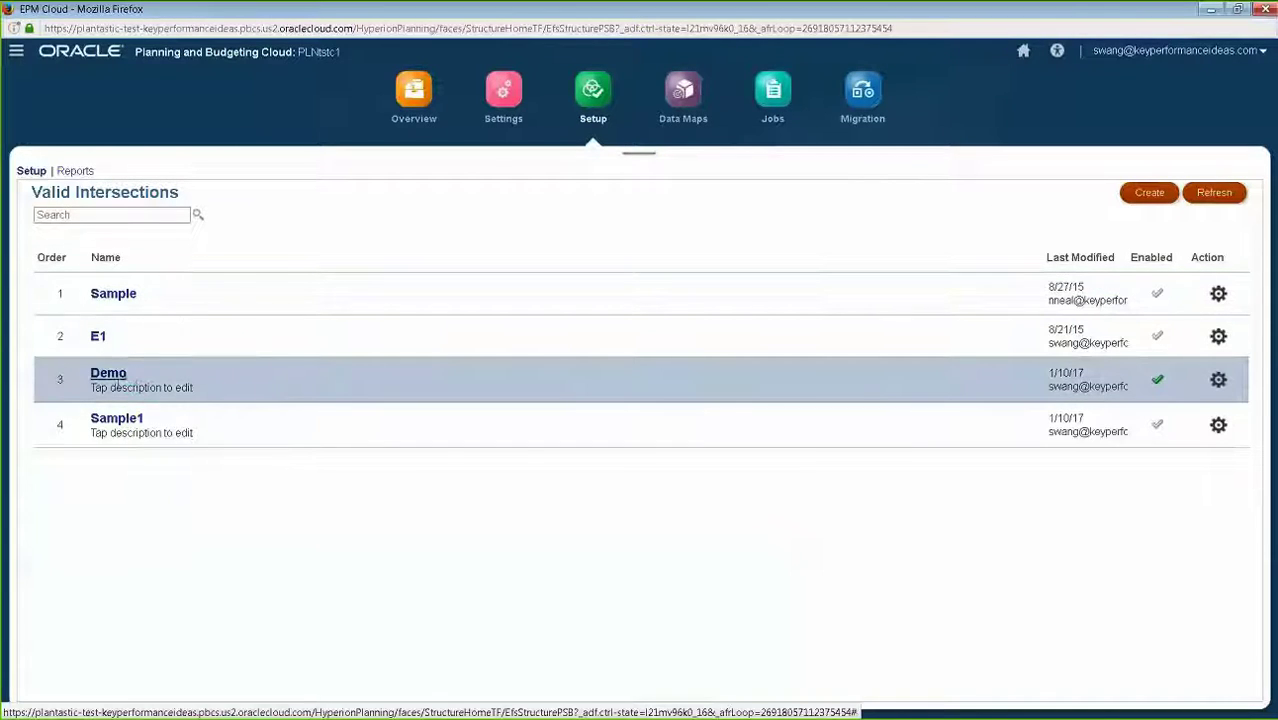
{"action": "left_click", "coordinate": [118, 379]}
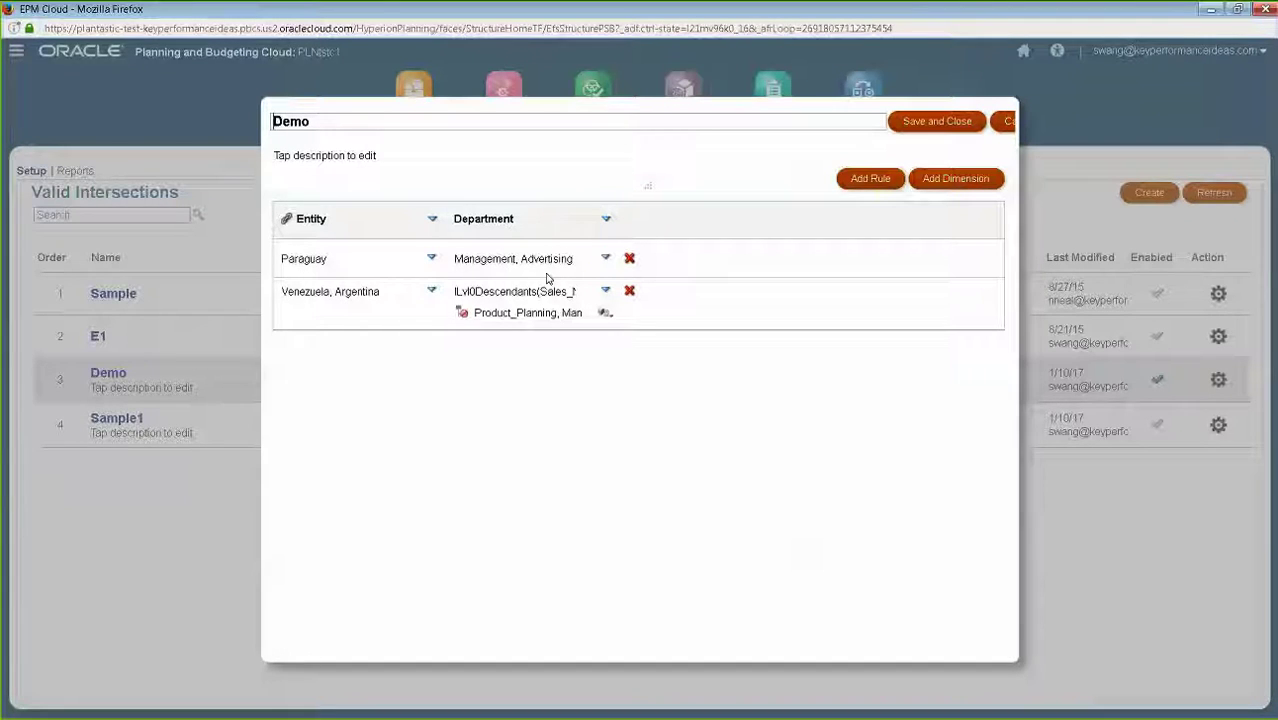
{"action": "left_click", "coordinate": [1009, 122]}
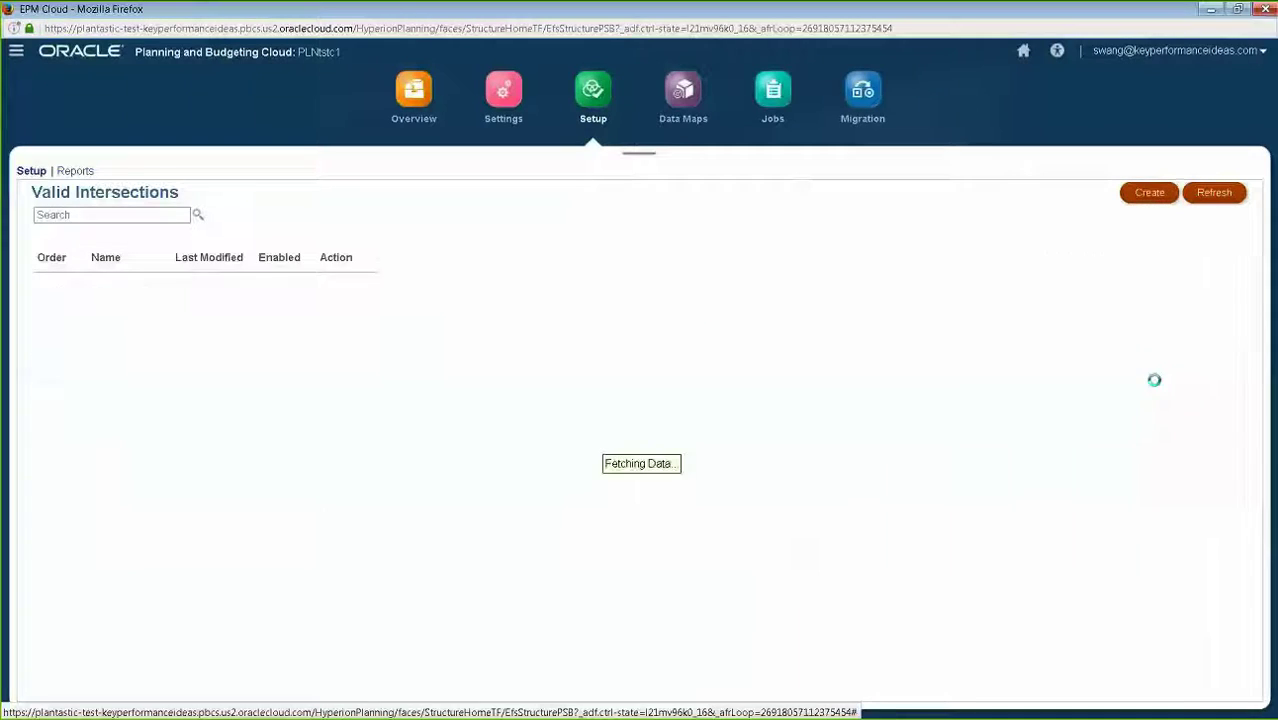
- Open the Valid Intersection Example form under Forms > Demo and confirm the Chile/Management cell accepts input
{"action": "left_click", "coordinate": [17, 54]}
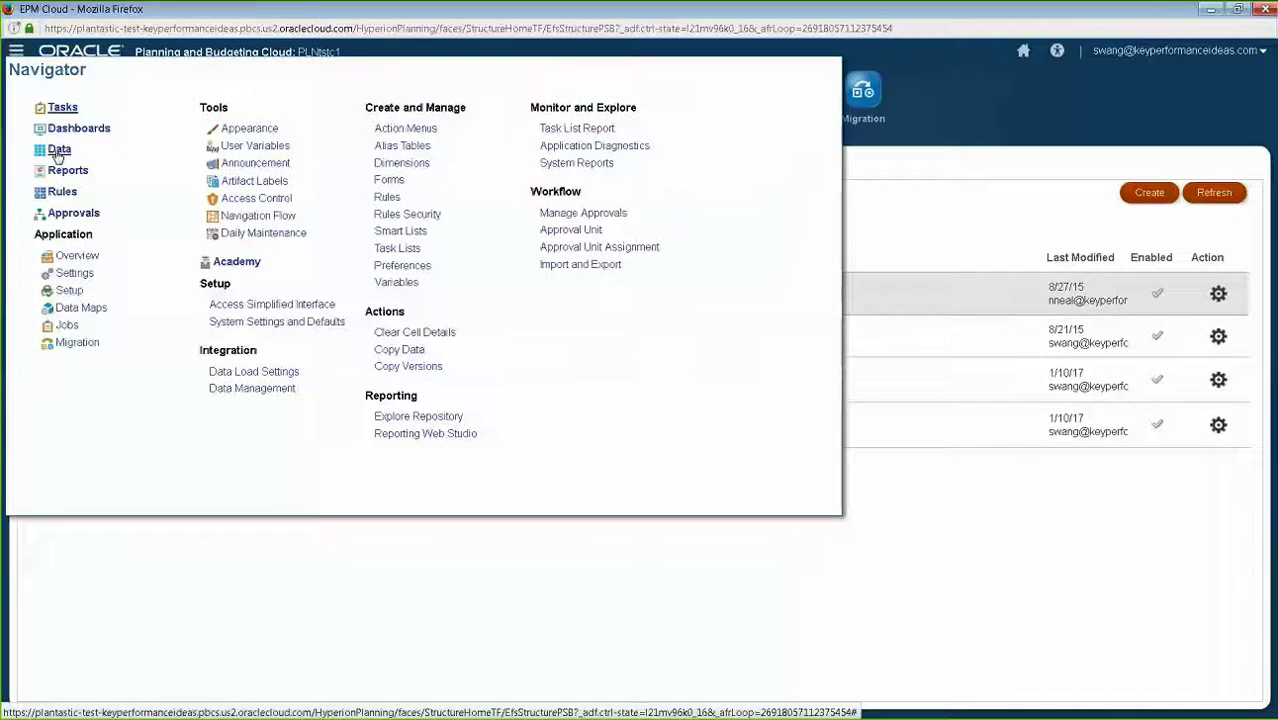
{"action": "left_click", "coordinate": [58, 150]}
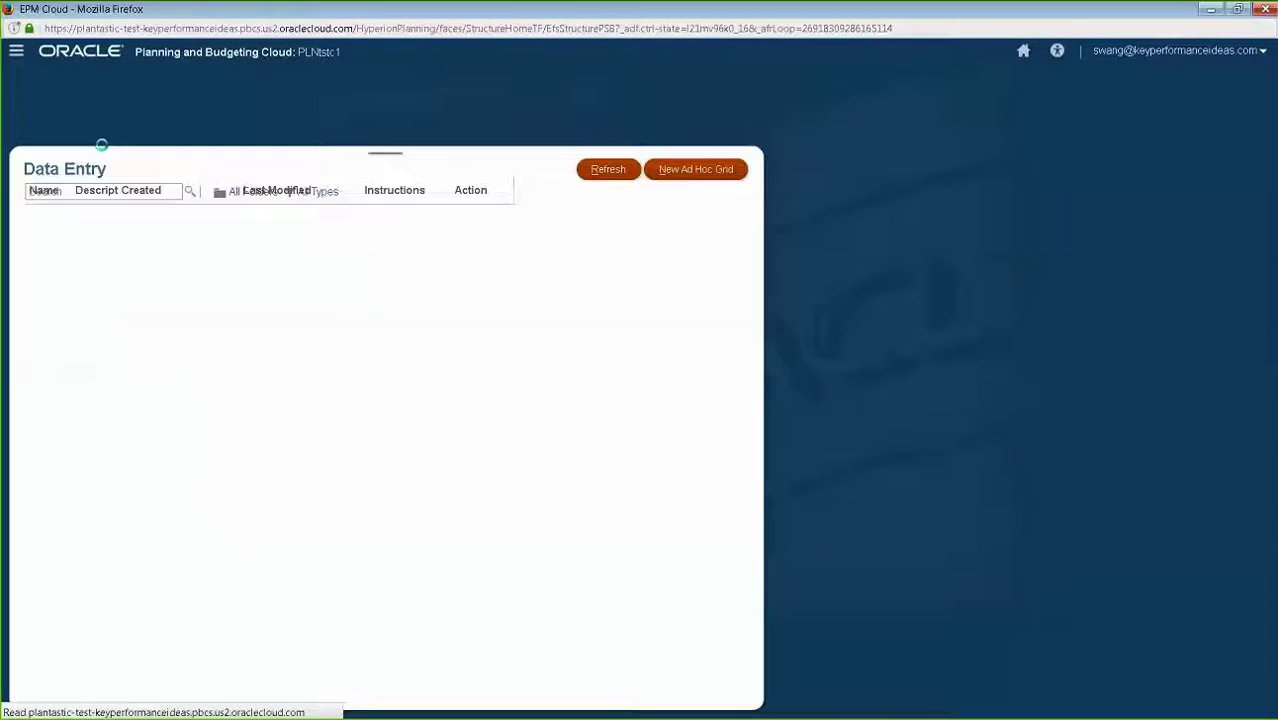
{"action": "left_click", "coordinate": [46, 318]}
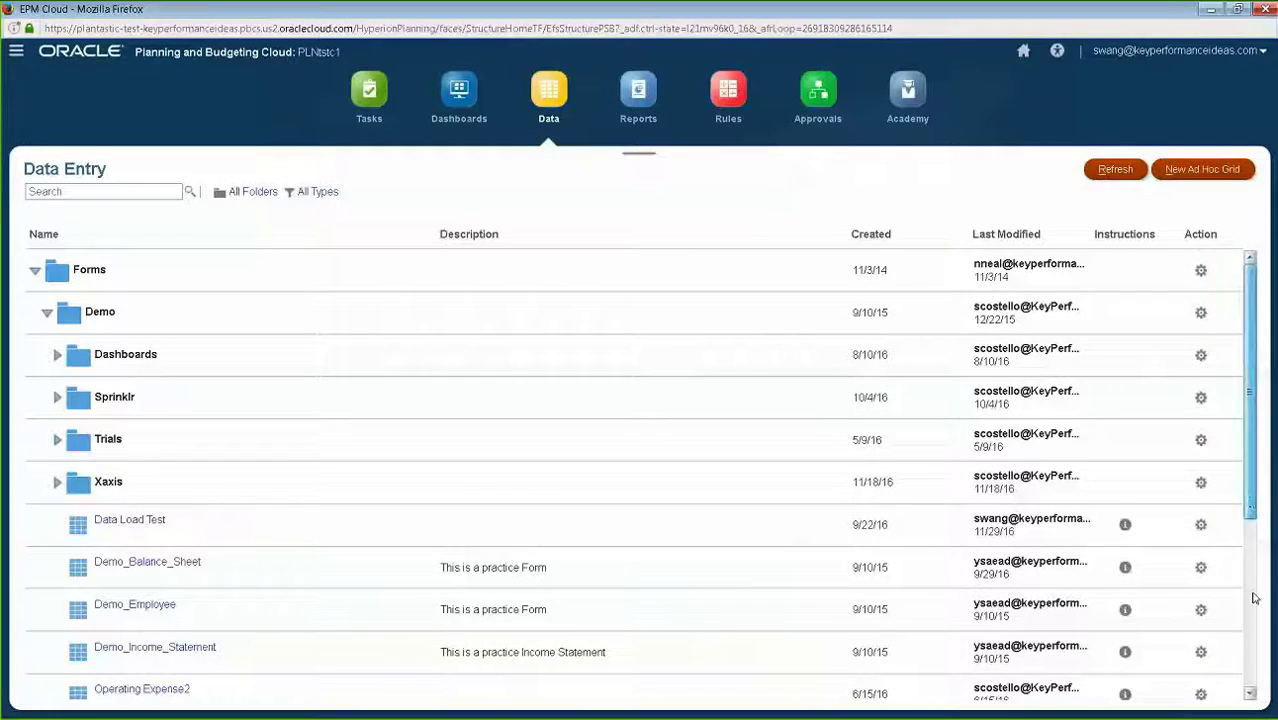
{"action": "scroll", "coordinate": [1254, 598], "scroll_direction": "down", "scroll_amount": 5}
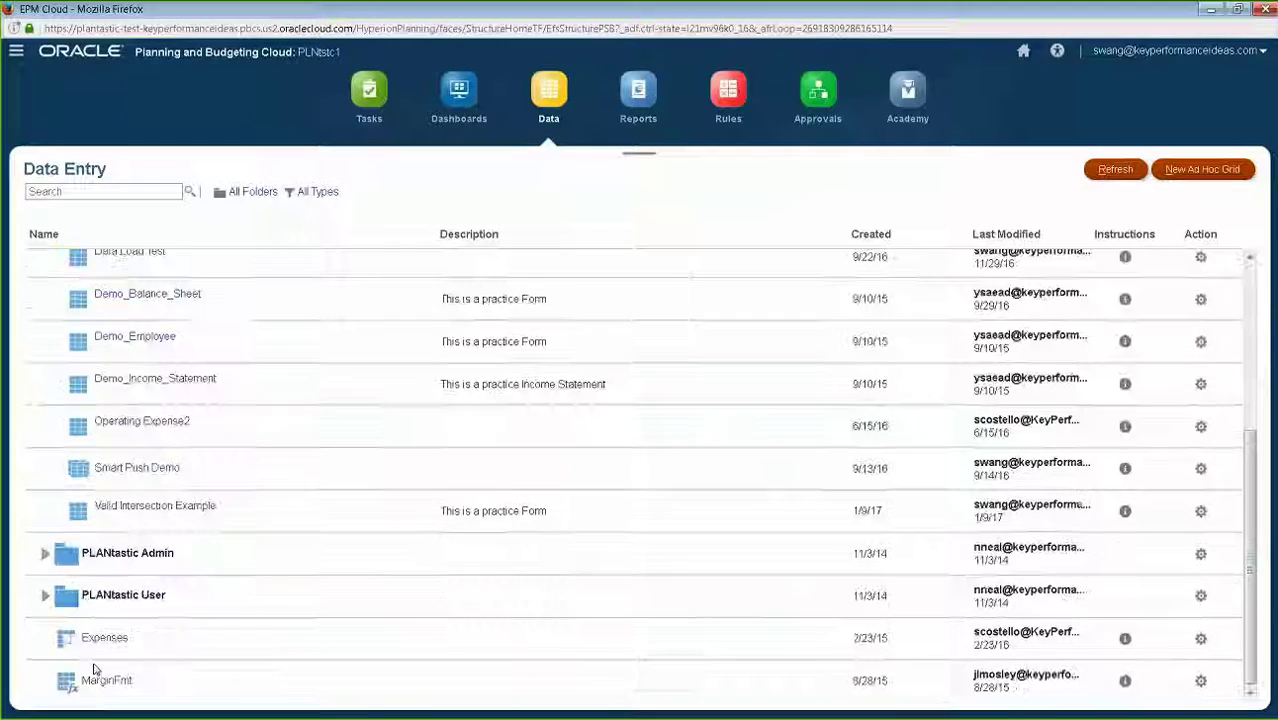
{"action": "left_click", "coordinate": [152, 507]}
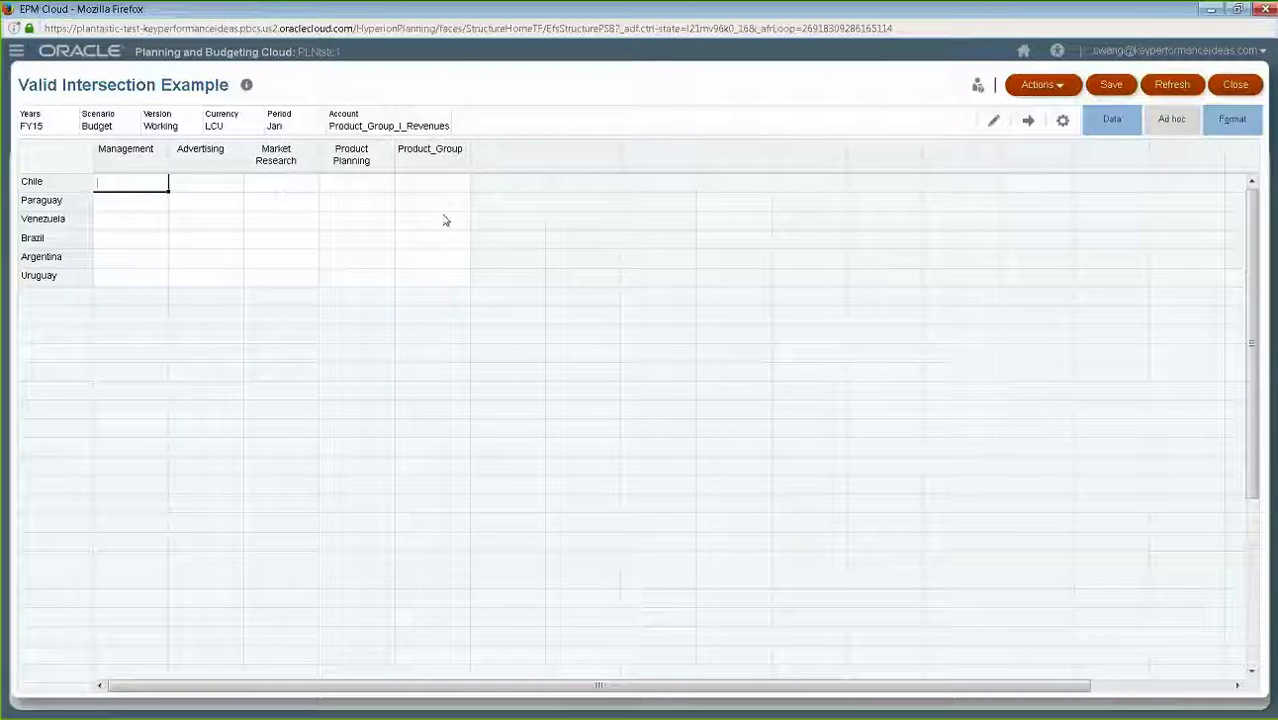
{"action": "left_click", "coordinate": [130, 189]}
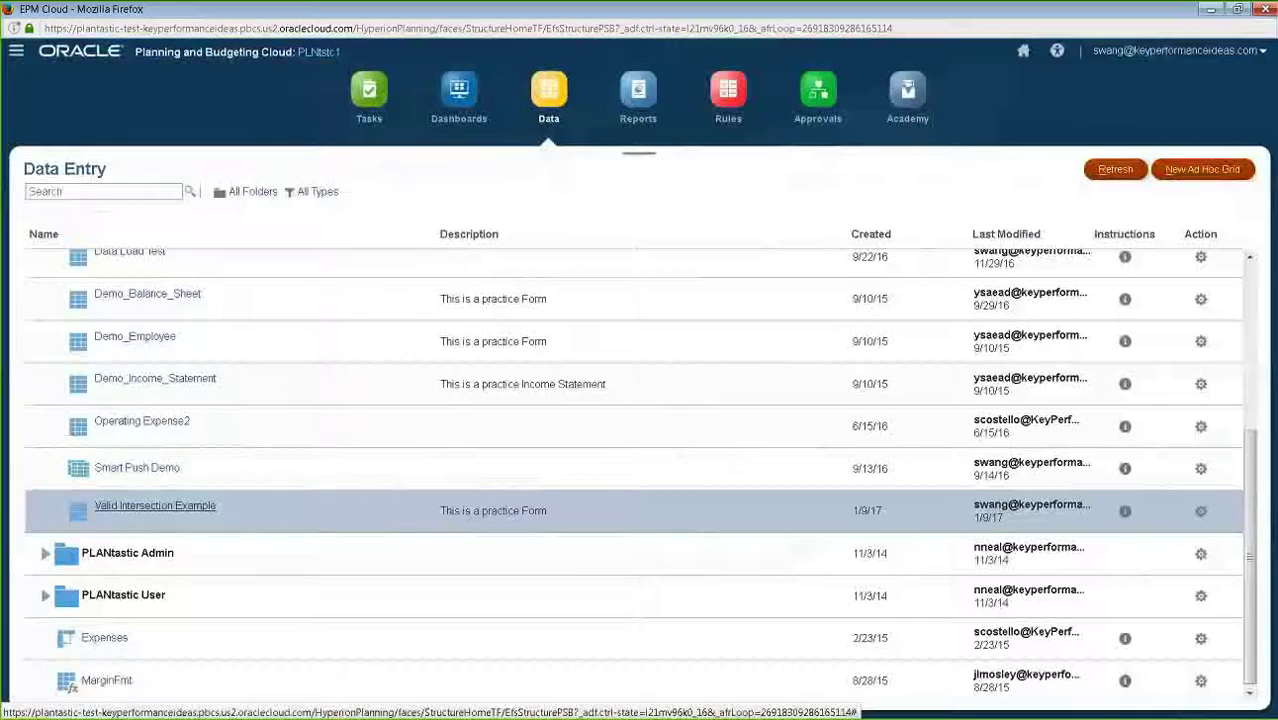
- Enable the Demo rule on the valid intersections setup page
{"action": "left_click", "coordinate": [16, 50]}
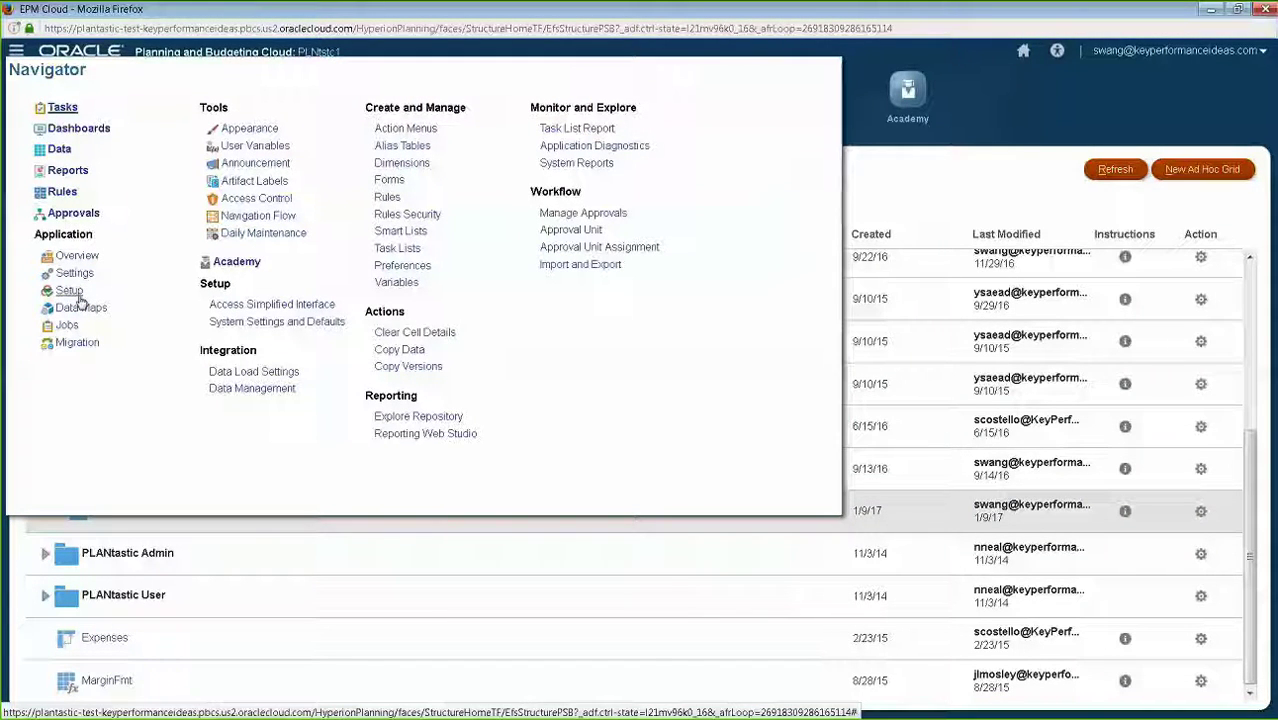
{"action": "left_click", "coordinate": [68, 290]}
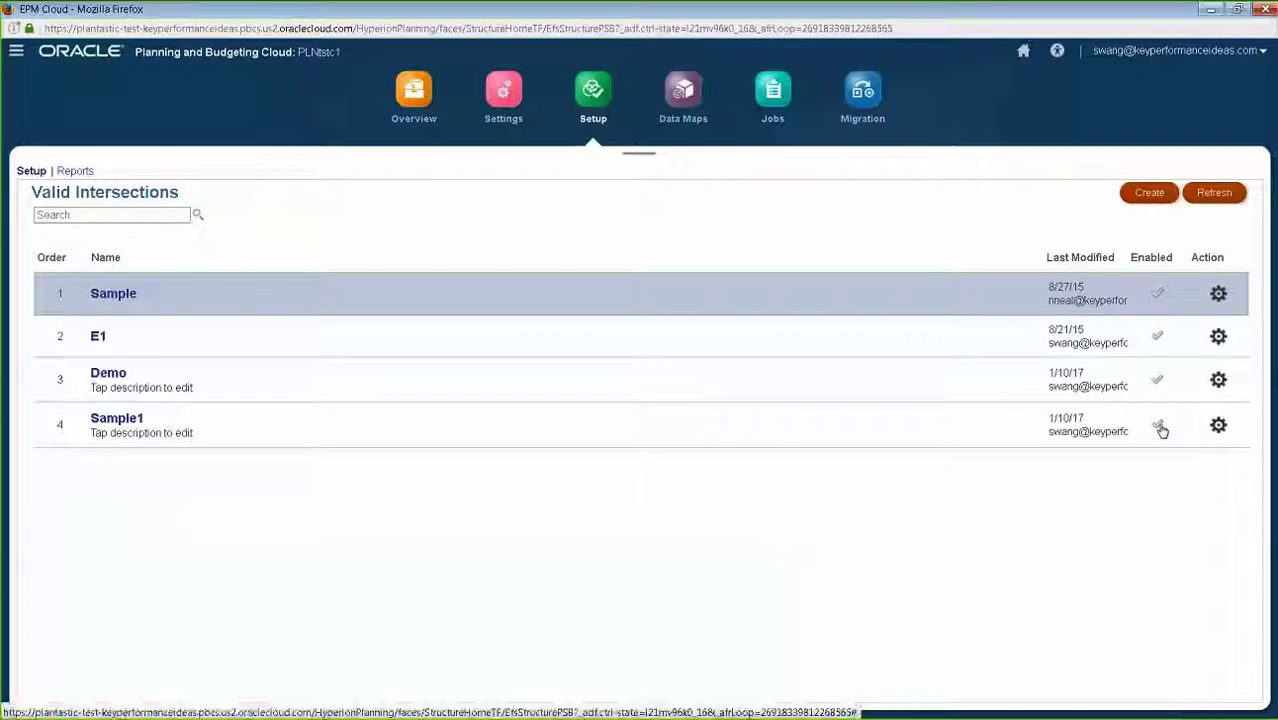
{"action": "left_click", "coordinate": [1158, 387]}
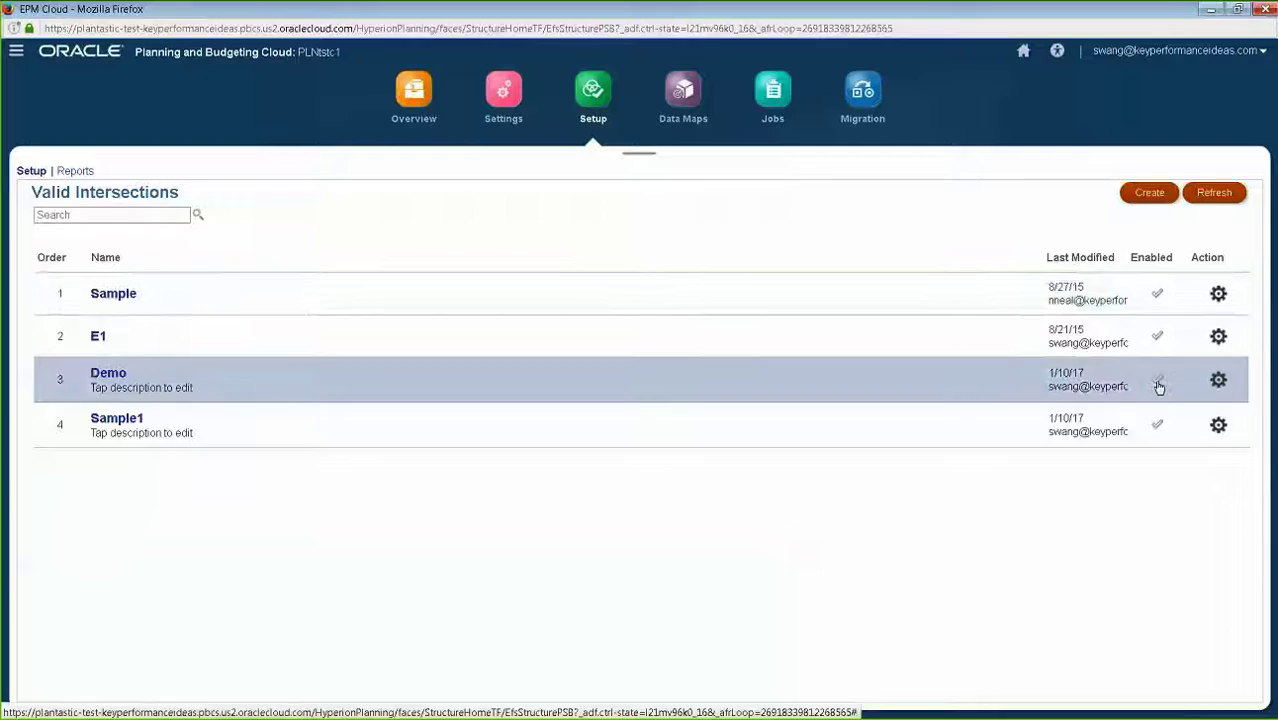
- Return to the Data Entry forms list with the Demo forms folder expanded
{"action": "left_click", "coordinate": [12, 55]}
{"action": "left_click", "coordinate": [55, 150]}
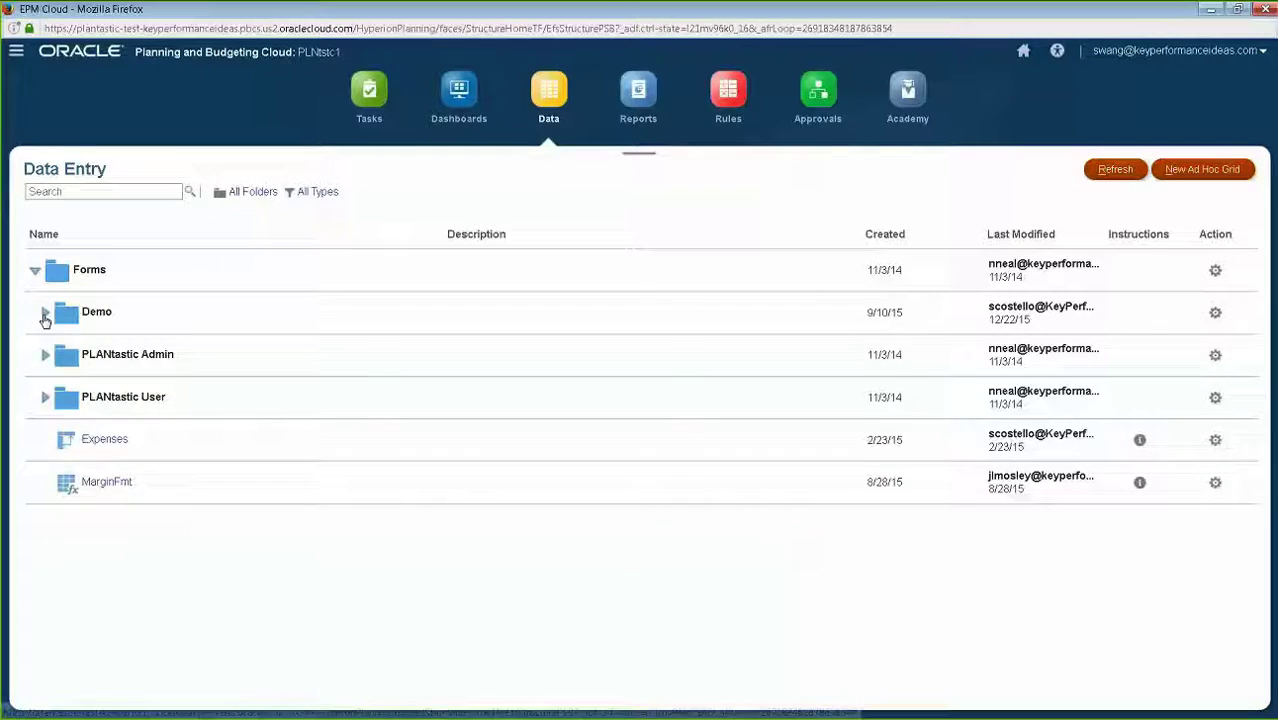
{"action": "left_click", "coordinate": [45, 315]}
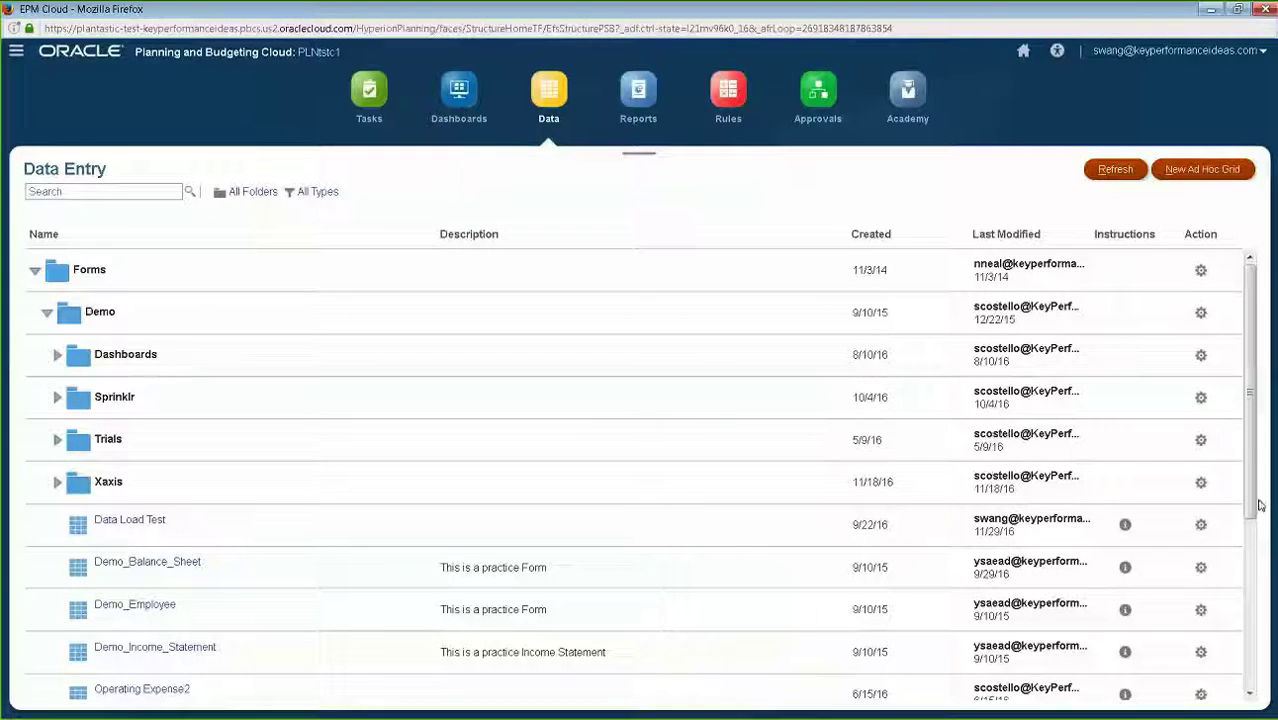
{"action": "scroll", "coordinate": [1255, 505], "scroll_direction": "down", "scroll_amount": 4}
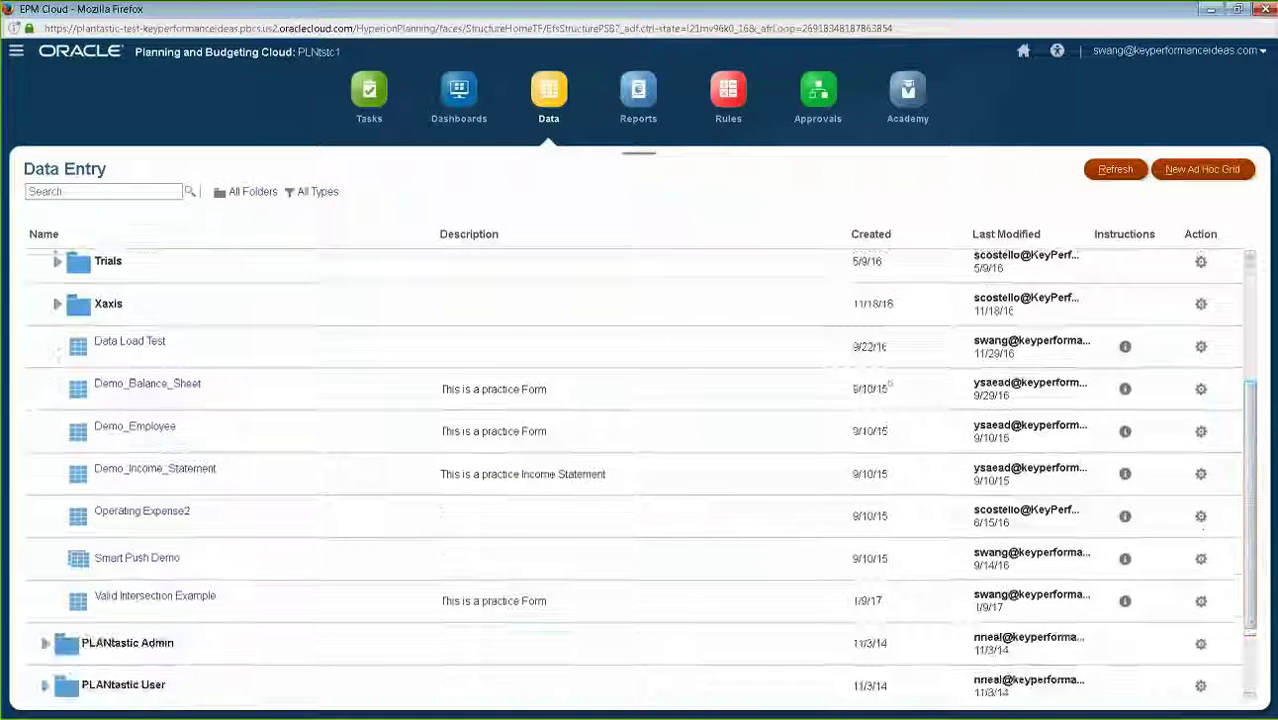
- Open the Valid Intersection Example form and test the Paraguay Management and Advertising cells
{"action": "left_click", "coordinate": [160, 596]}
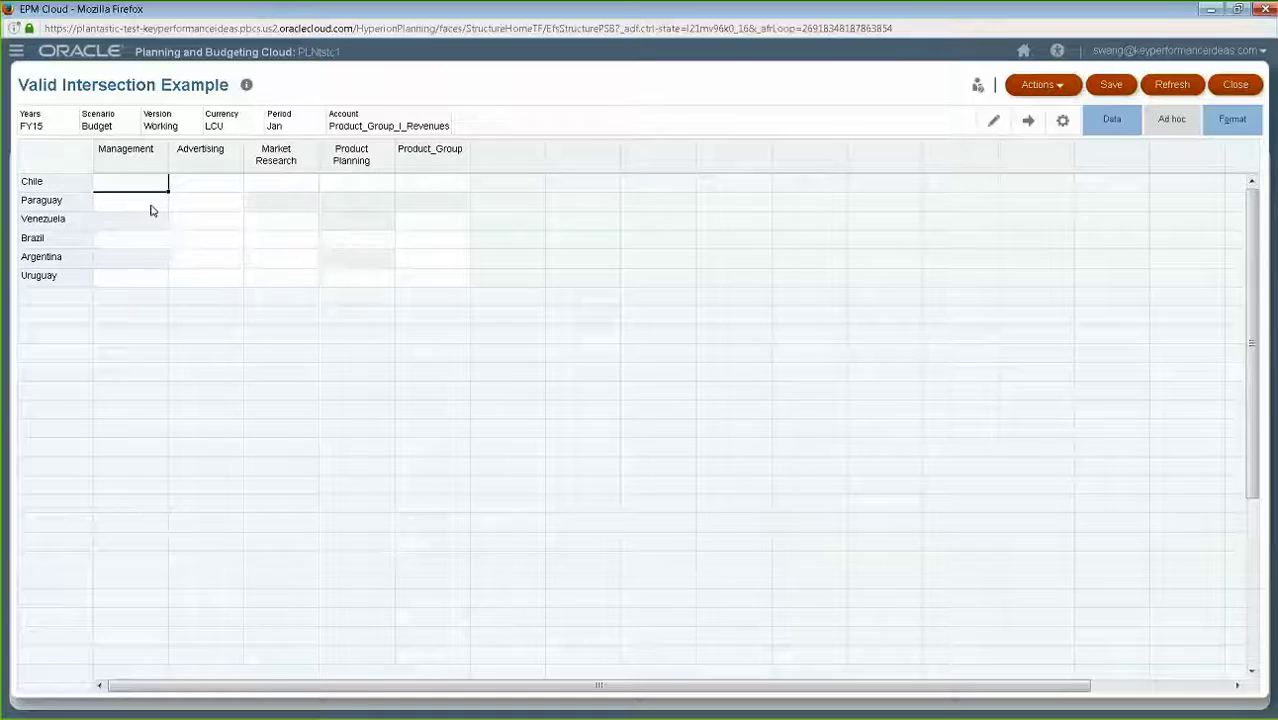
{"action": "left_click", "coordinate": [157, 200]}
{"action": "left_click", "coordinate": [191, 203]}
{"action": "left_click", "coordinate": [150, 205]}
{"action": "left_click", "coordinate": [200, 211]}
{"action": "left_click", "coordinate": [137, 201]}
{"action": "left_click", "coordinate": [184, 207]}
{"action": "left_click", "coordinate": [150, 208]}
{"action": "left_click", "coordinate": [192, 210]}
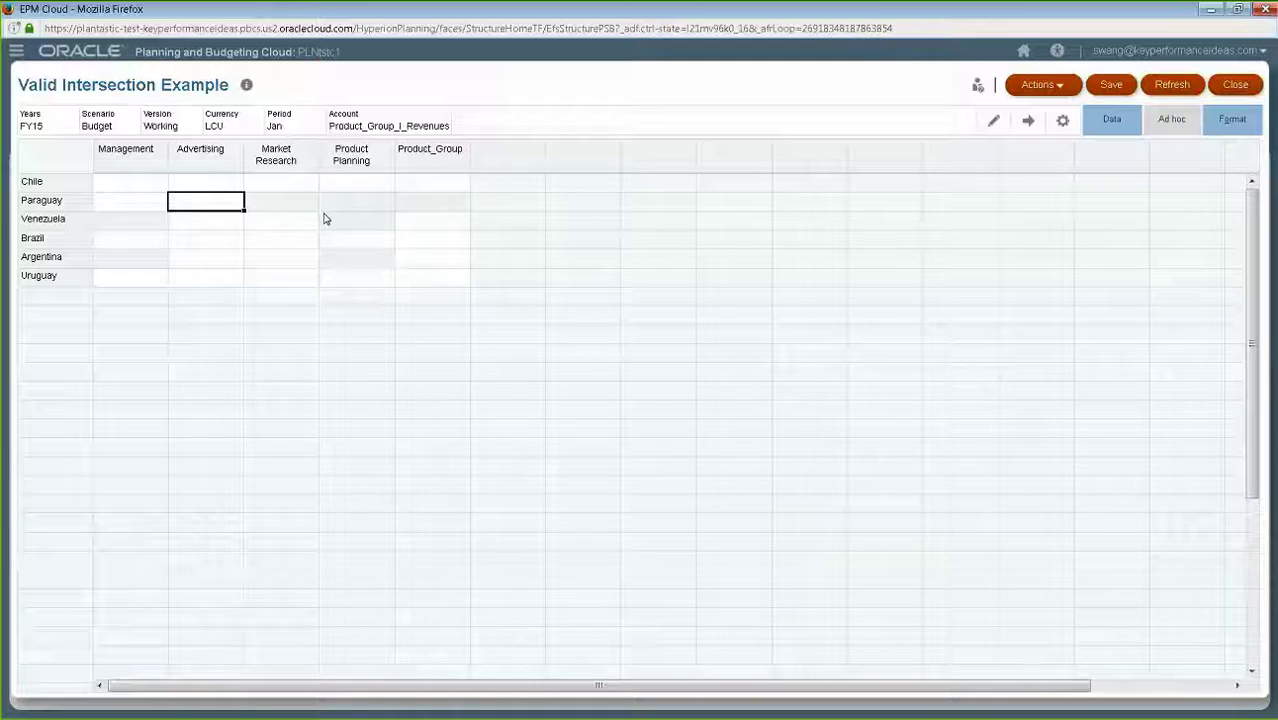
- Check that the grayed cells for Paraguay, Venezuela and Argentina reject input, while Brazil/Product Planning stays editable
{"action": "left_click", "coordinate": [279, 208]}
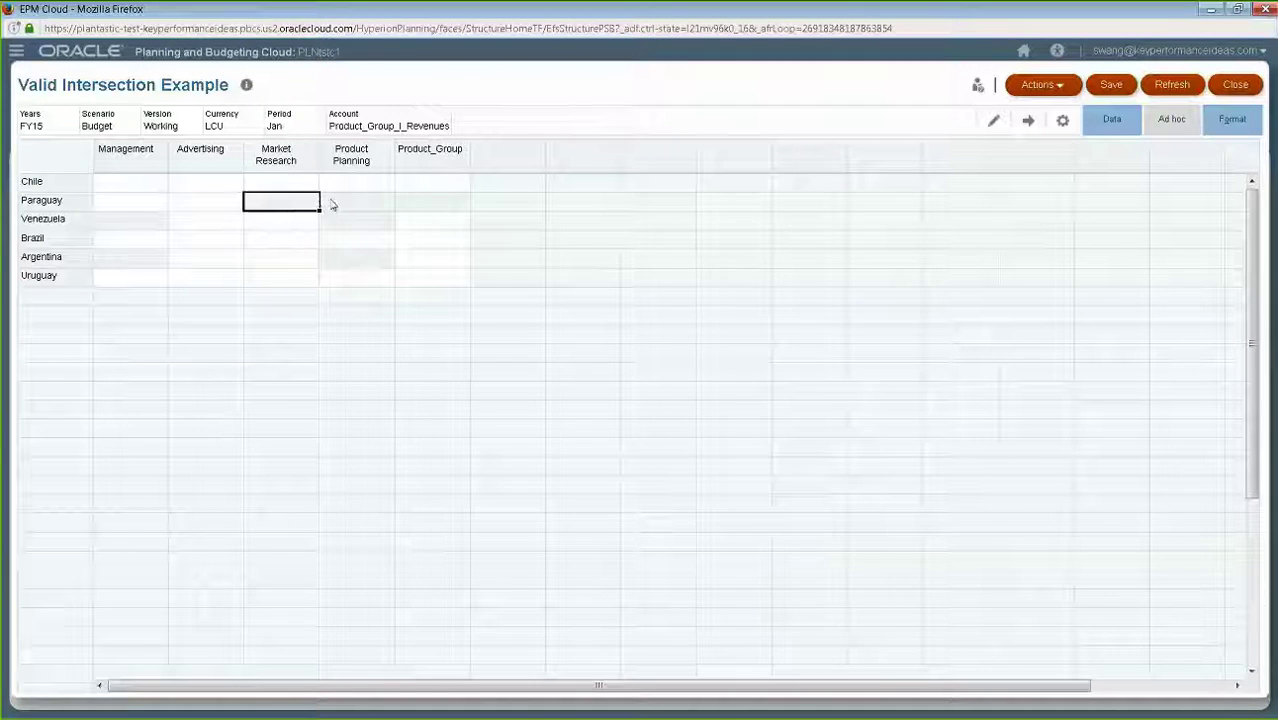
{"action": "left_click", "coordinate": [371, 206]}
{"action": "left_click", "coordinate": [451, 206]}
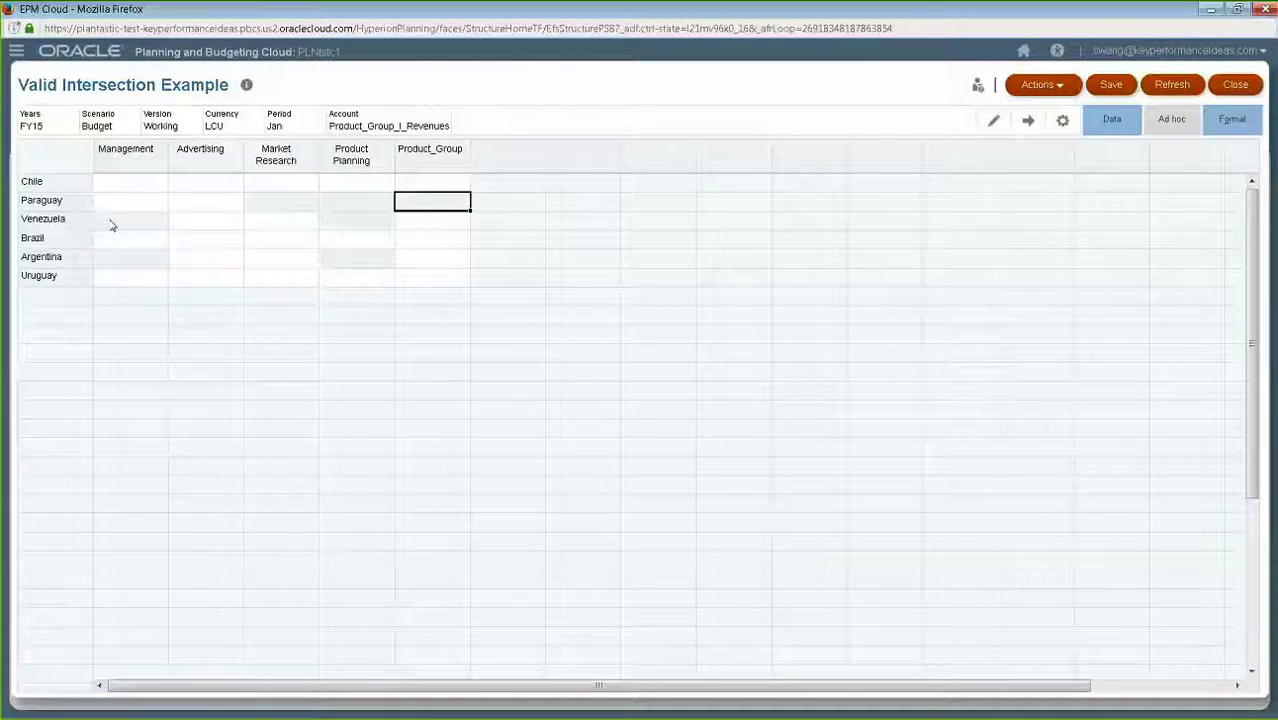
{"action": "left_click", "coordinate": [110, 225]}
{"action": "left_click", "coordinate": [127, 264]}
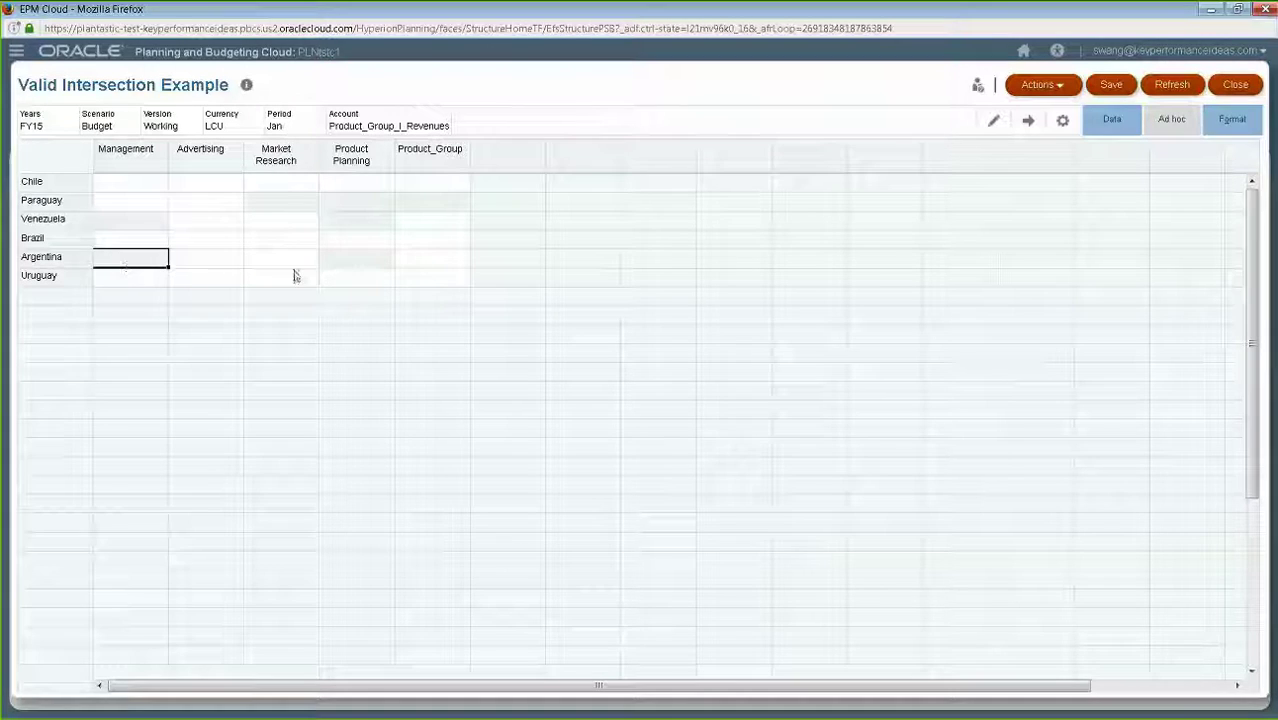
{"action": "left_click", "coordinate": [384, 258]}
{"action": "double_click", "coordinate": [391, 239]}
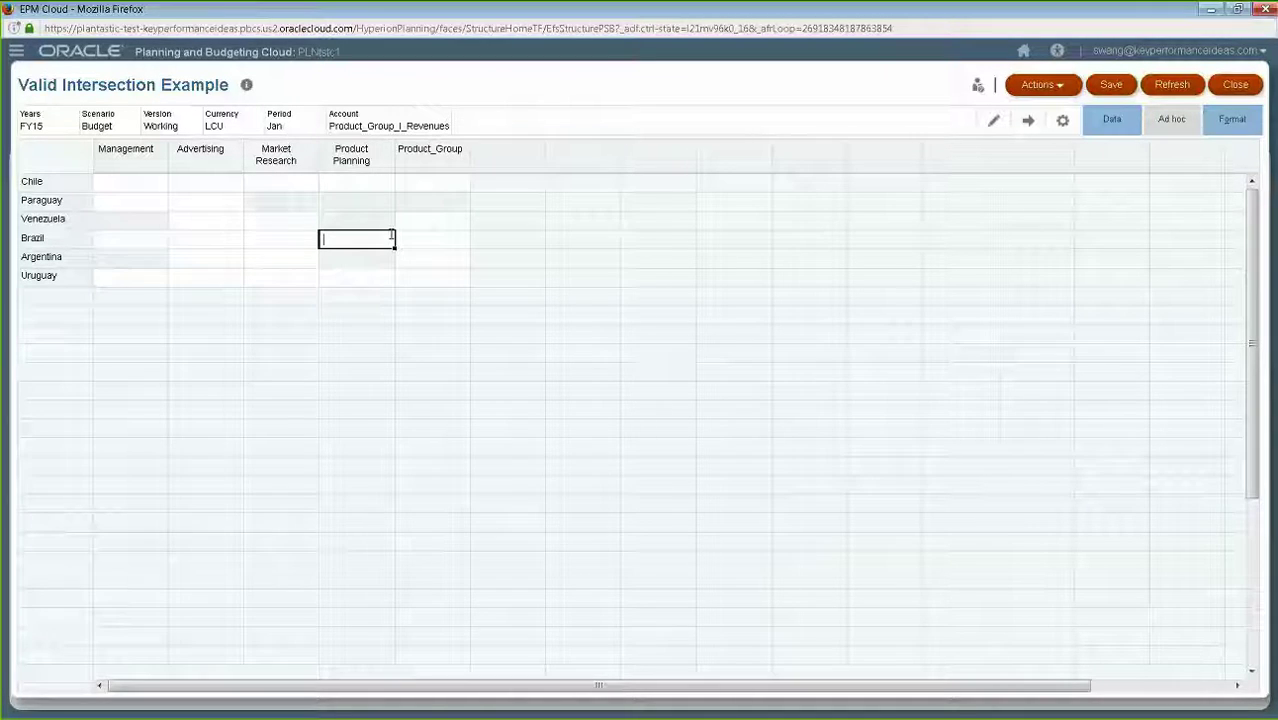
{"action": "left_click", "coordinate": [388, 220]}
{"action": "left_click", "coordinate": [158, 224]}
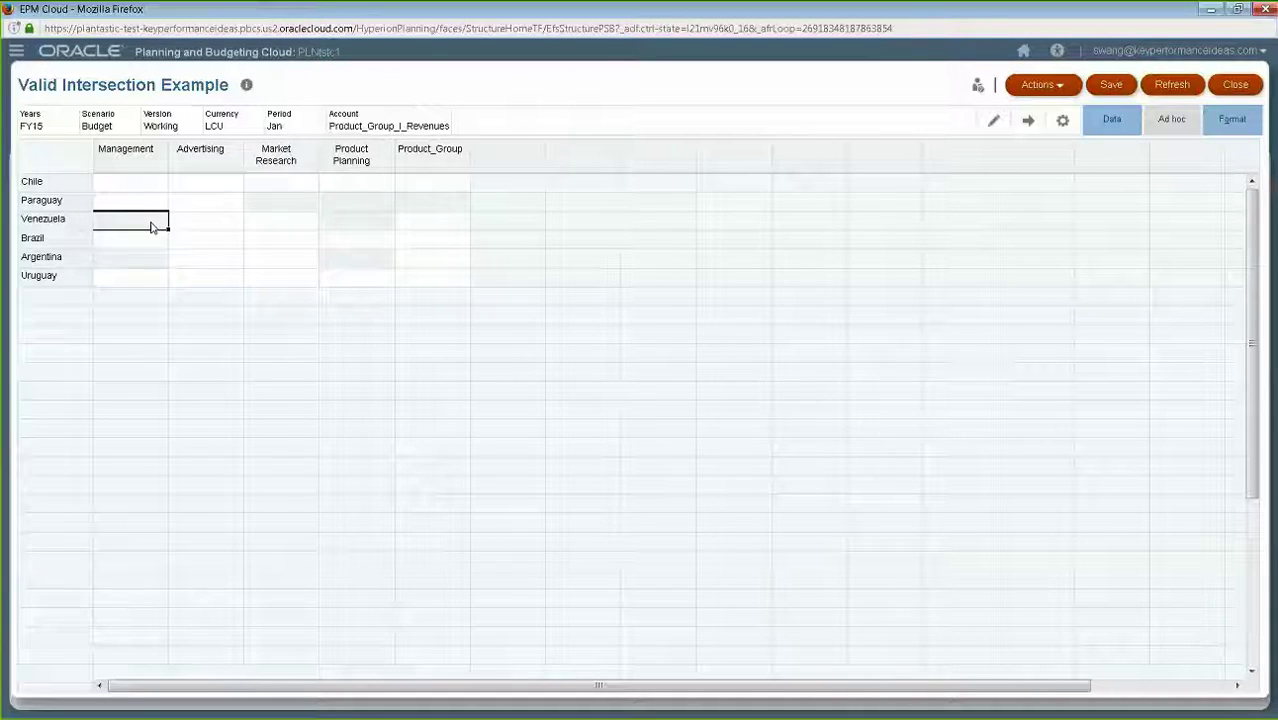
- Enter 669 in the Paraguay/Management cell
{"action": "left_click", "coordinate": [153, 201]}
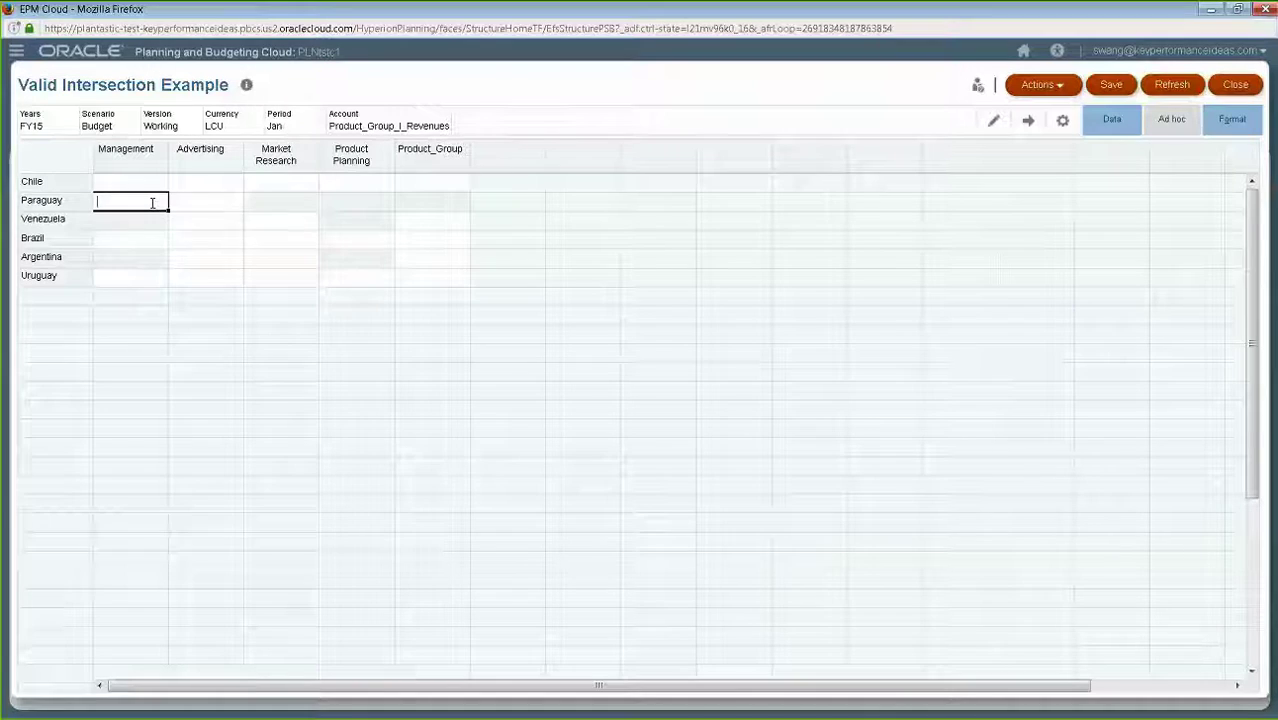
{"action": "type", "text": "669"}
{"action": "left_click", "coordinate": [194, 205]}
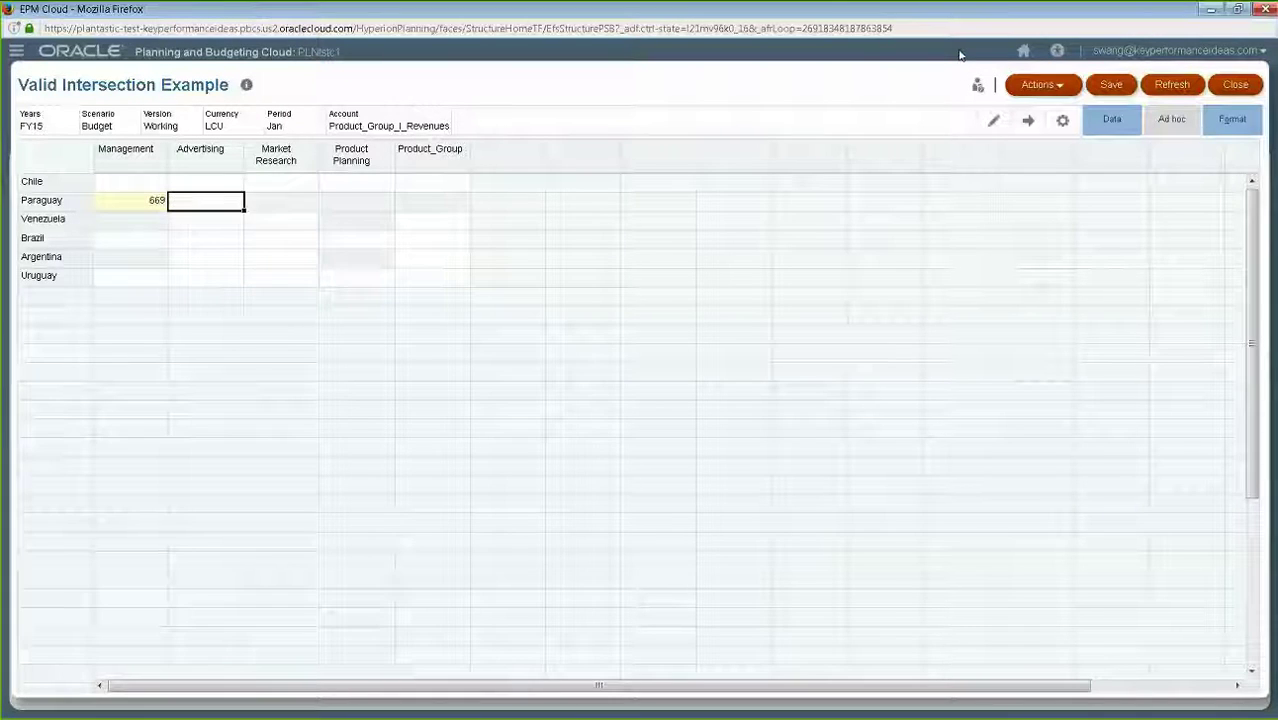